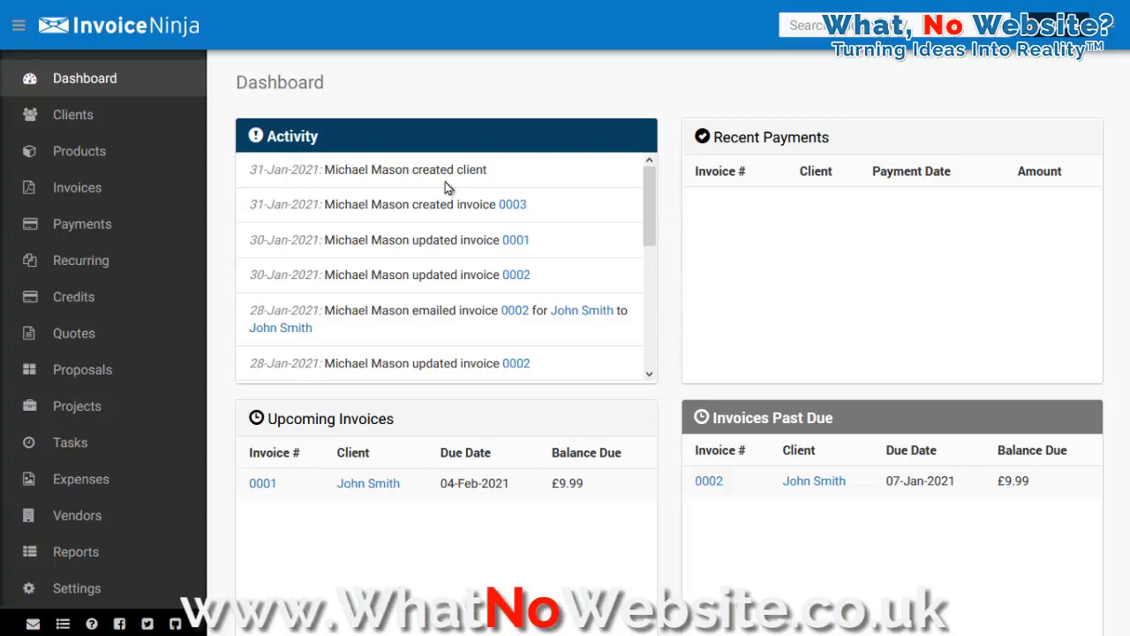
# Step: Browse the Clients and Invoices lists
pyautogui.click(86, 125)
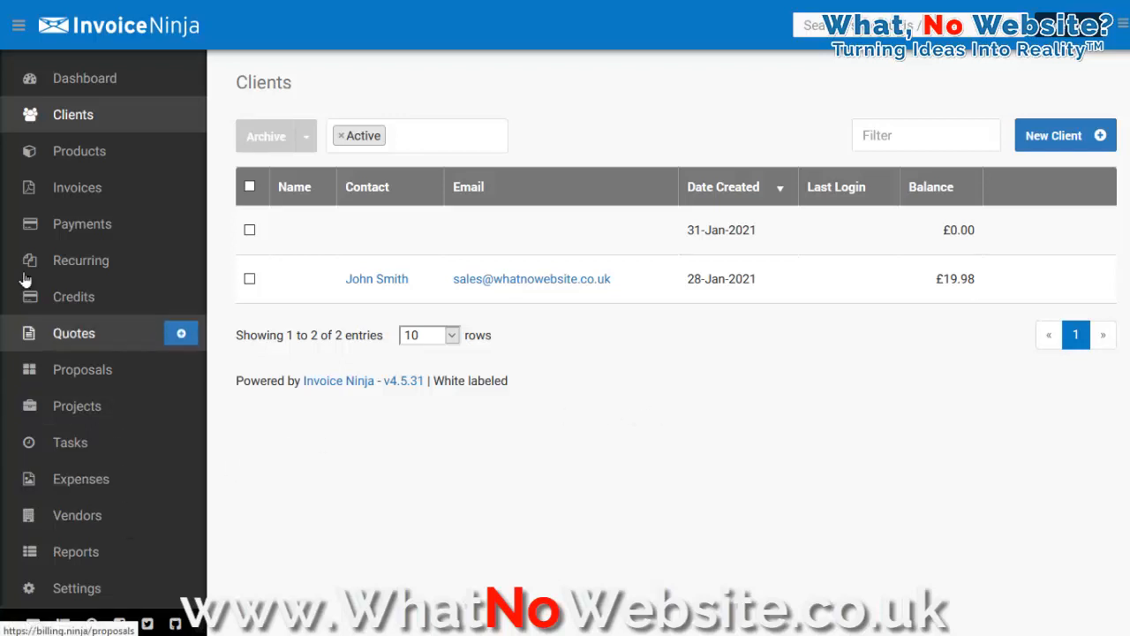
pyautogui.click(67, 189)
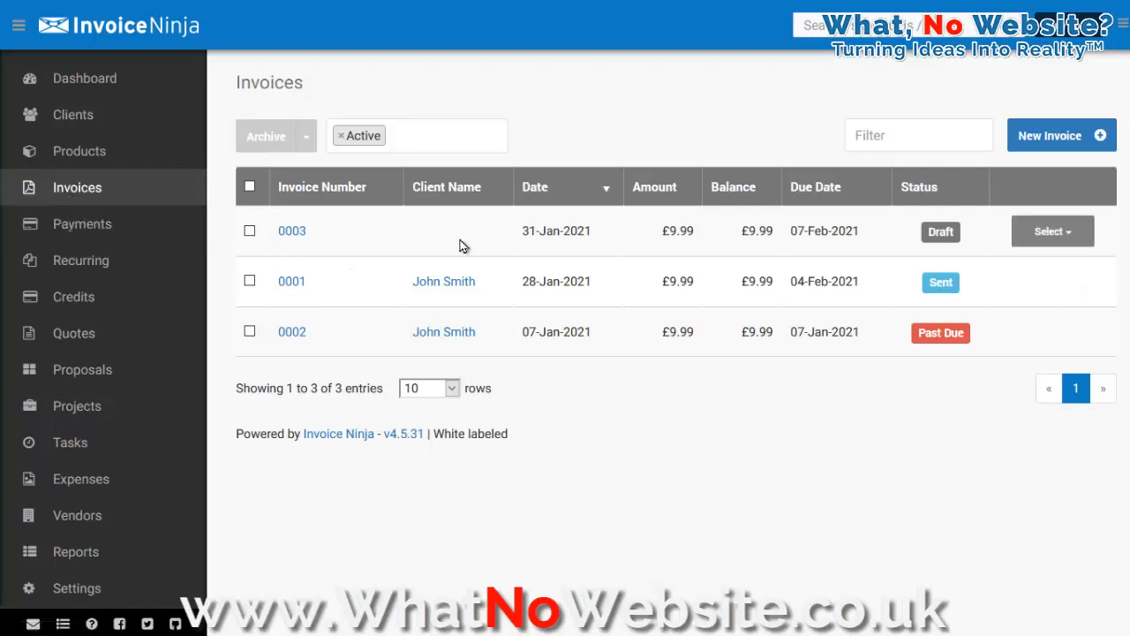
pyautogui.click(100, 118)
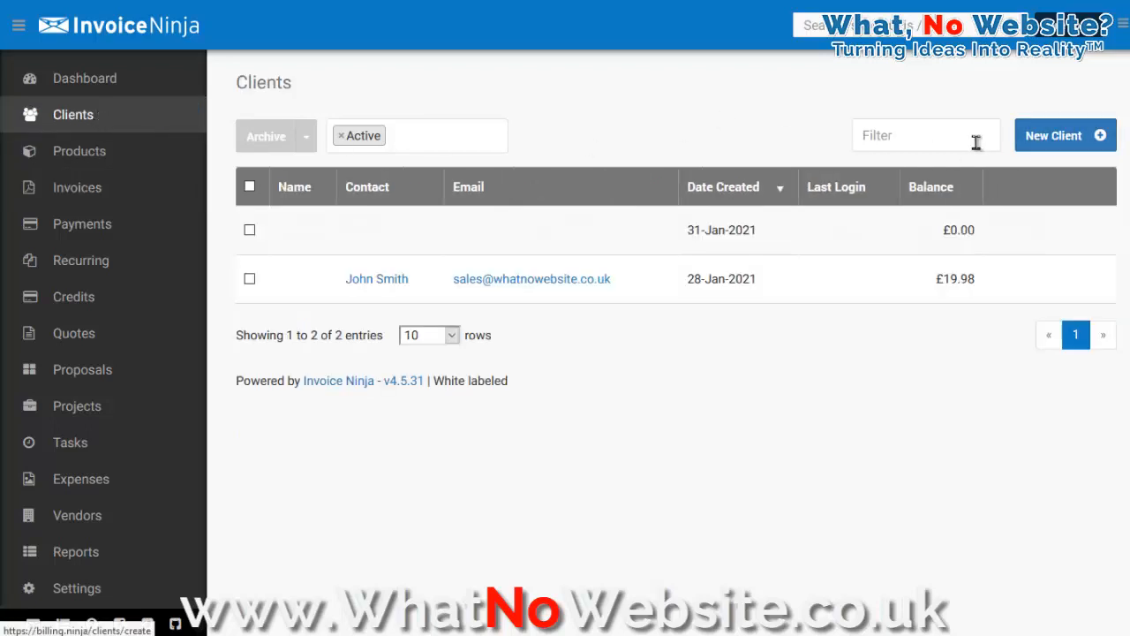
# Step: Open a new client form and examine its details, contact, address and currency settings
pyautogui.click(1077, 141)
pyautogui.scroll(-1, 675, 228)
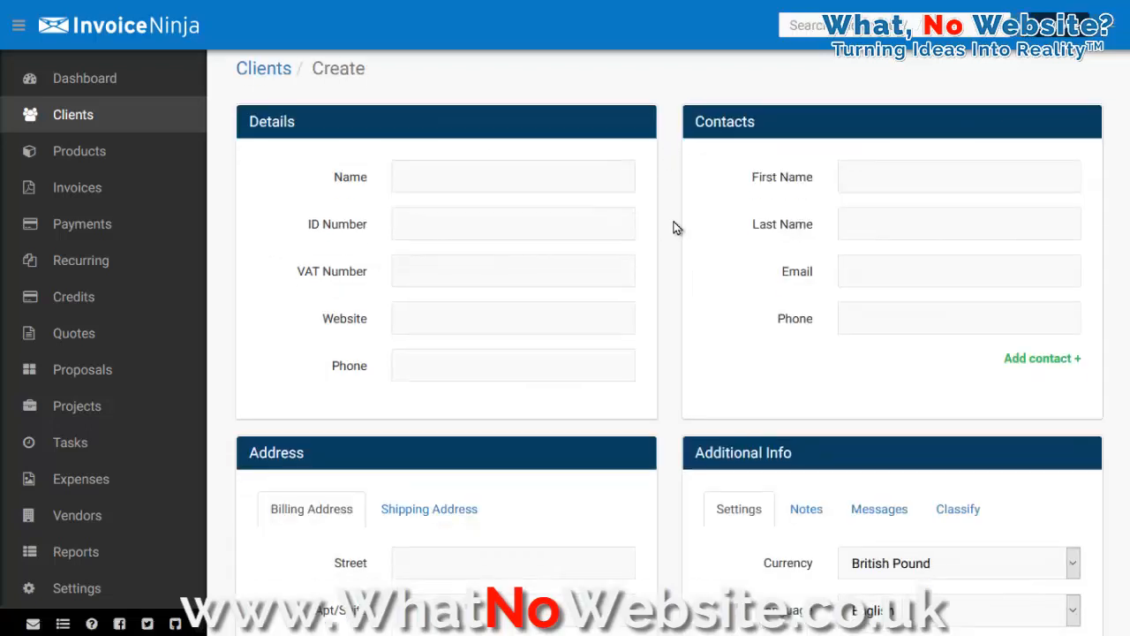
pyautogui.scroll(-2, 676, 227)
pyautogui.click(943, 418)
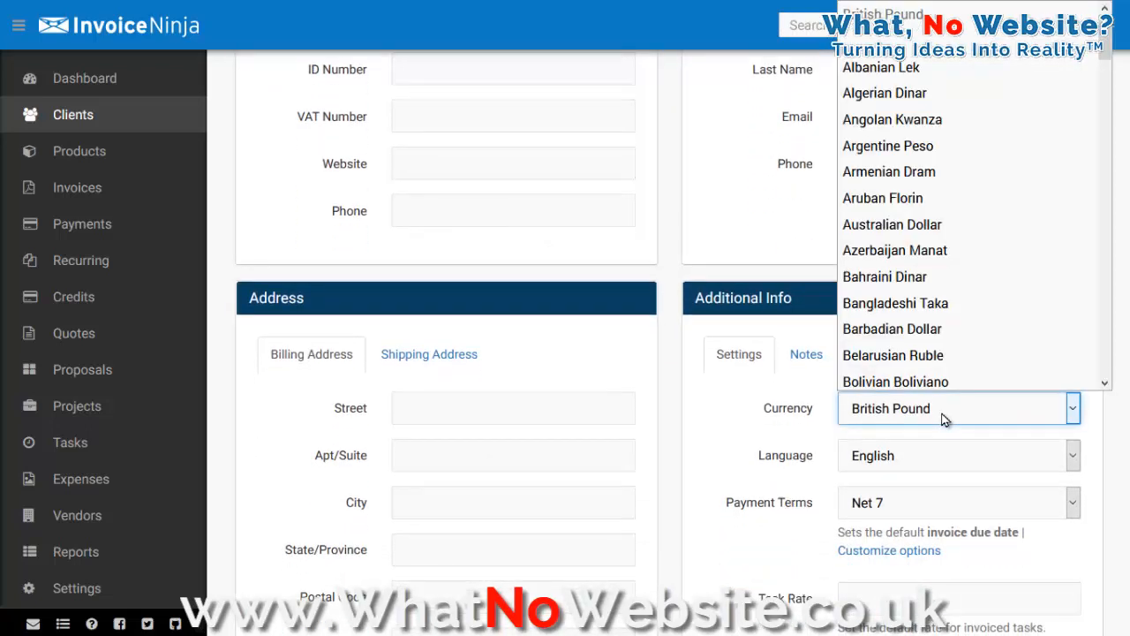
pyautogui.click(943, 418)
pyautogui.scroll(-2, 676, 406)
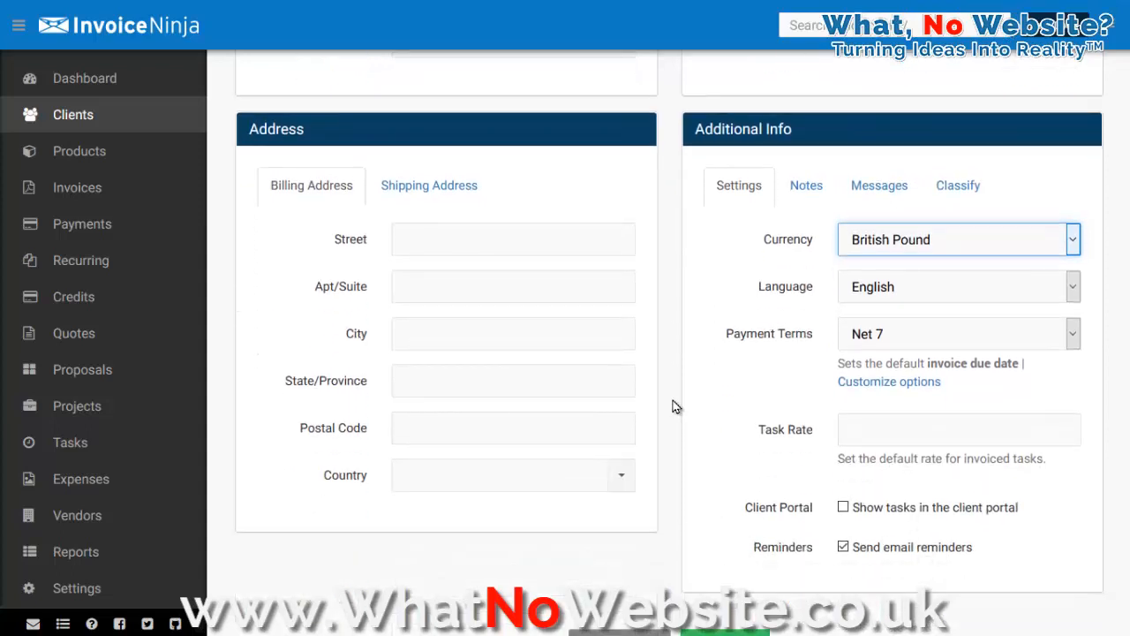
pyautogui.scroll(4, 676, 406)
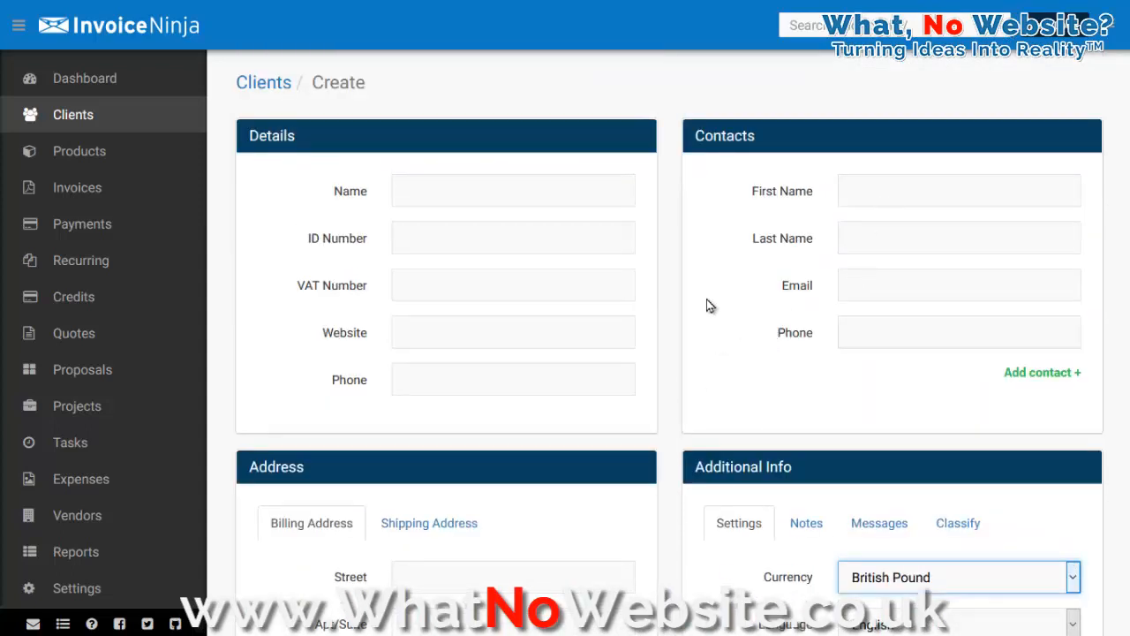
# Step: Start a new product with a cost of 11.99, then cancel and leave the page without saving
pyautogui.click(113, 163)
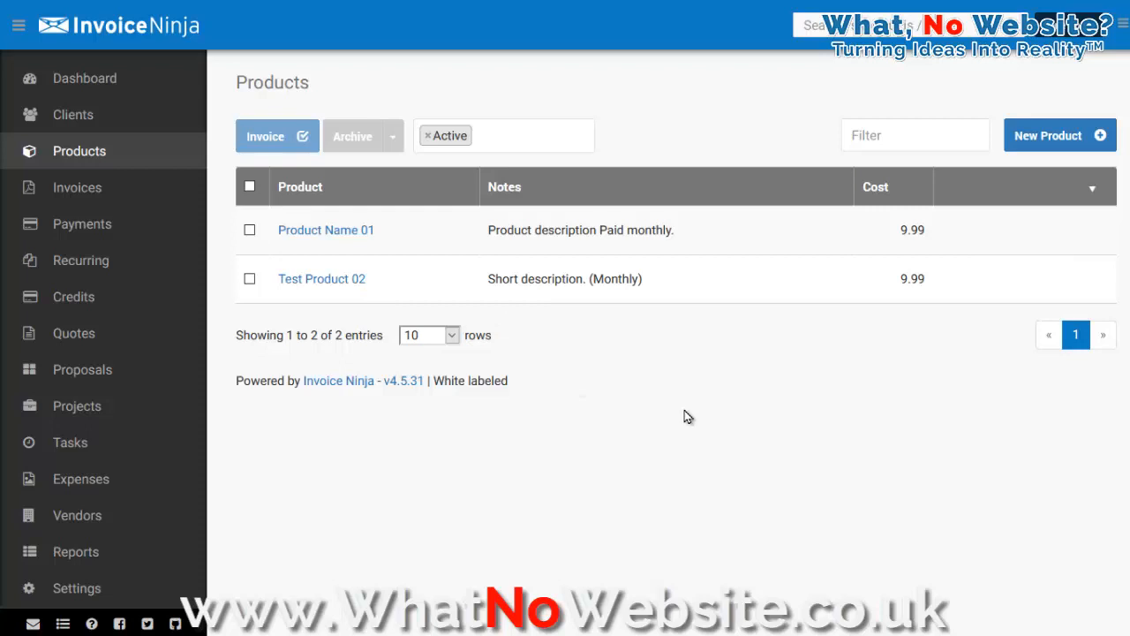
pyautogui.click(1031, 139)
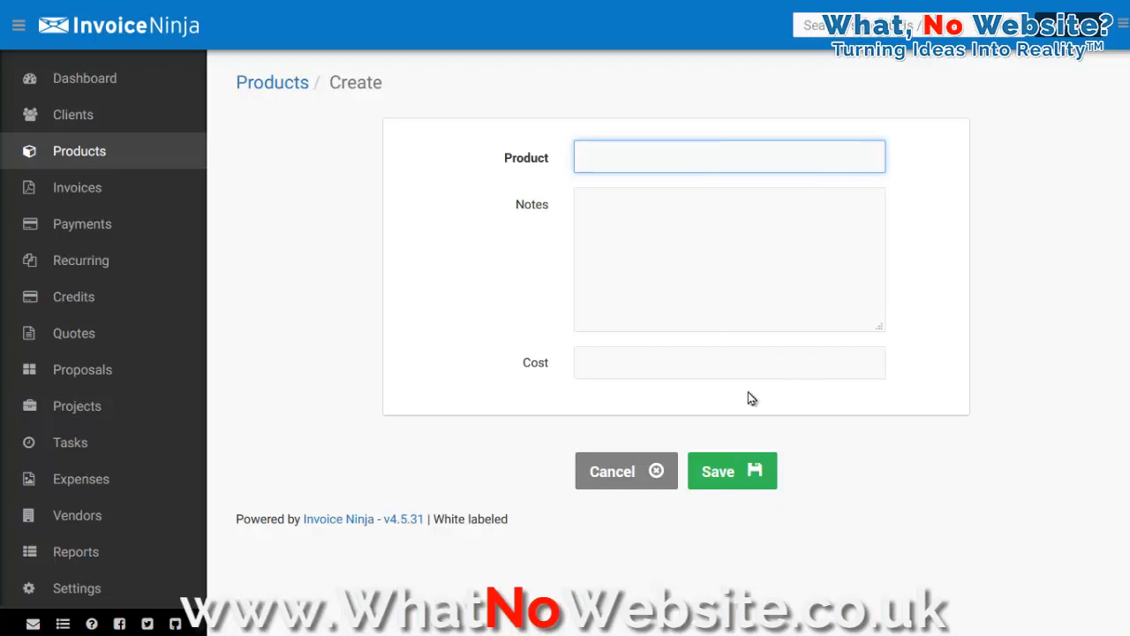
pyautogui.click(710, 374)
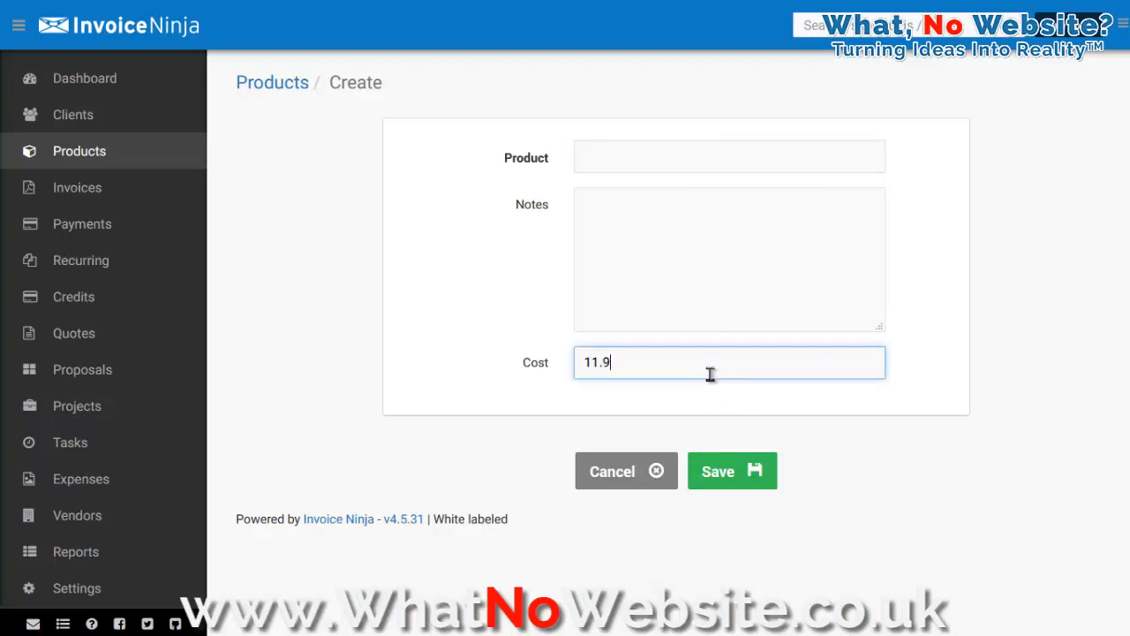
pyautogui.click(637, 484)
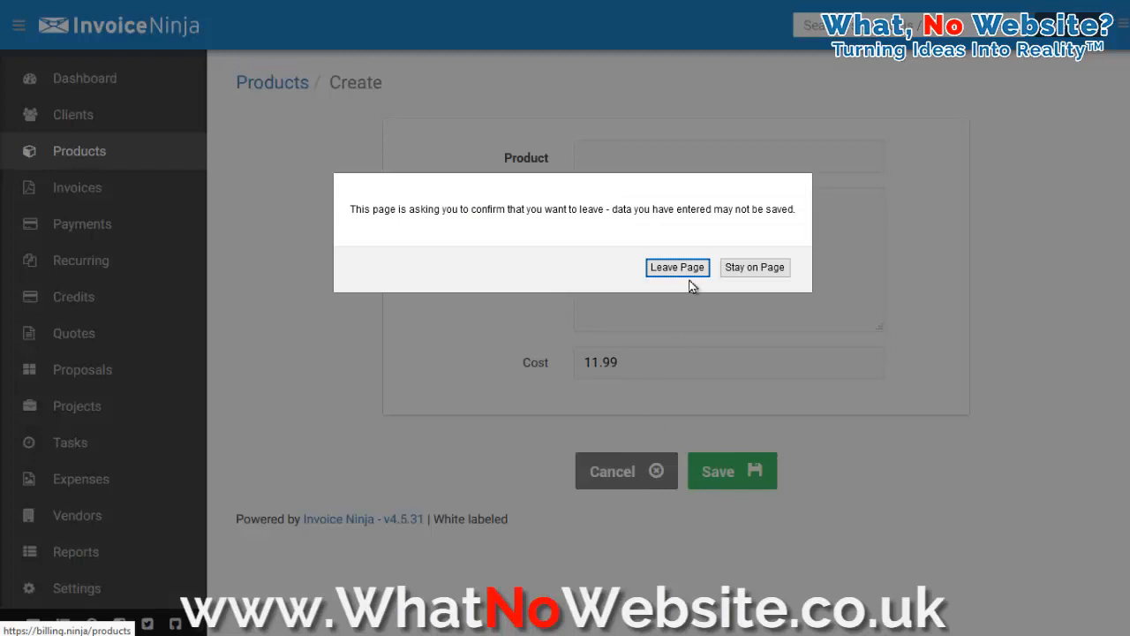
pyautogui.click(692, 272)
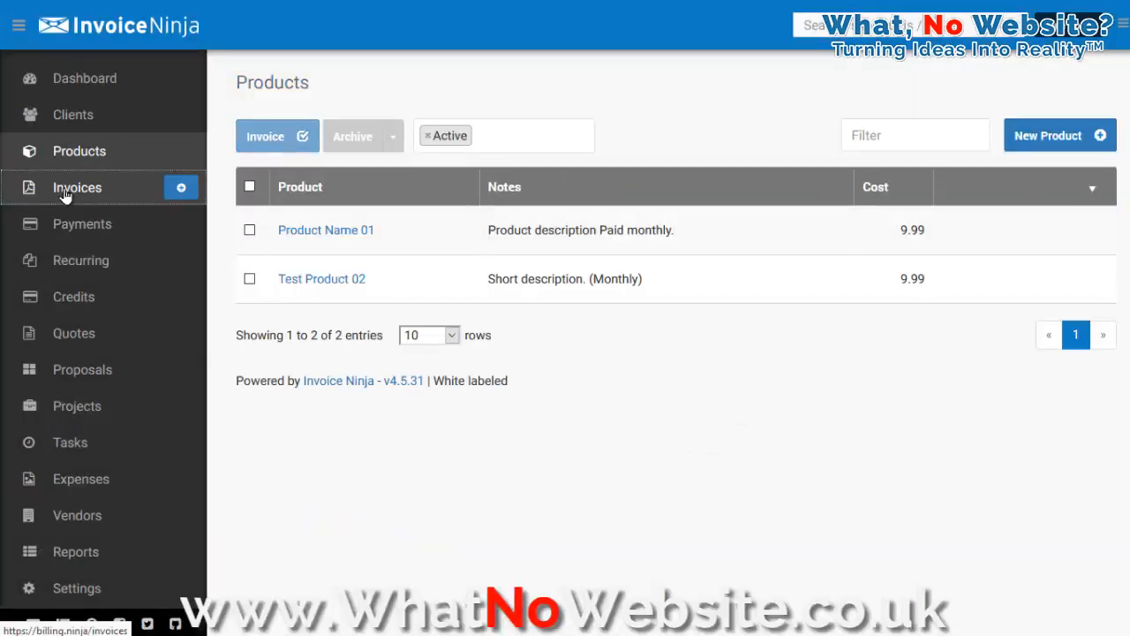
# Step: Filter the invoice list to unpaid invoices, then remove the Unpaid and Active filters
pyautogui.click(65, 194)
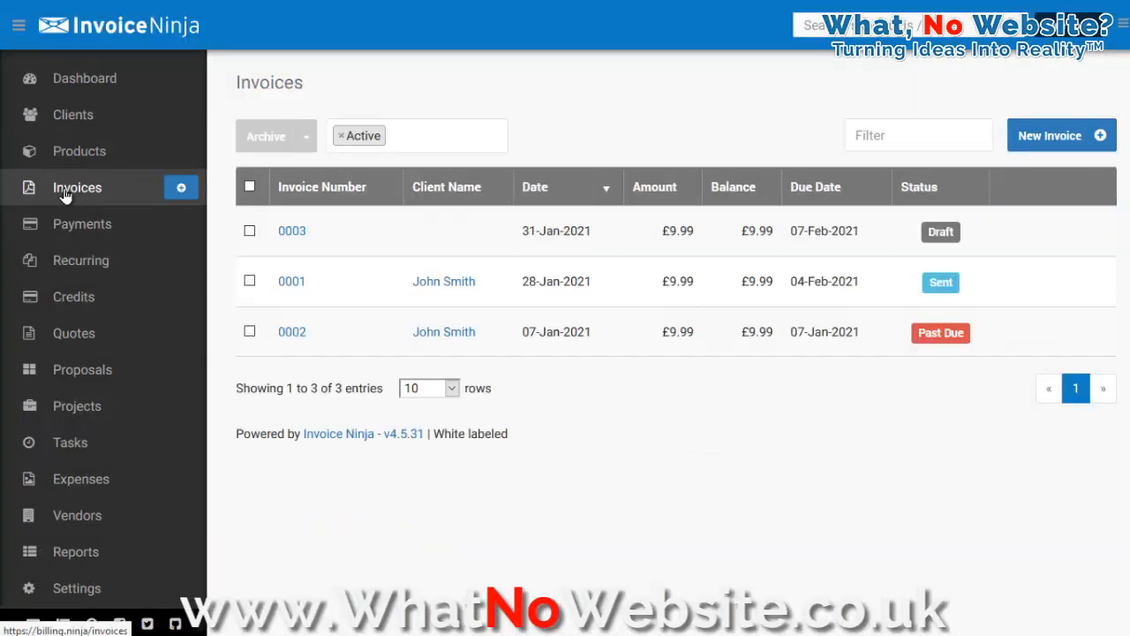
pyautogui.click(438, 139)
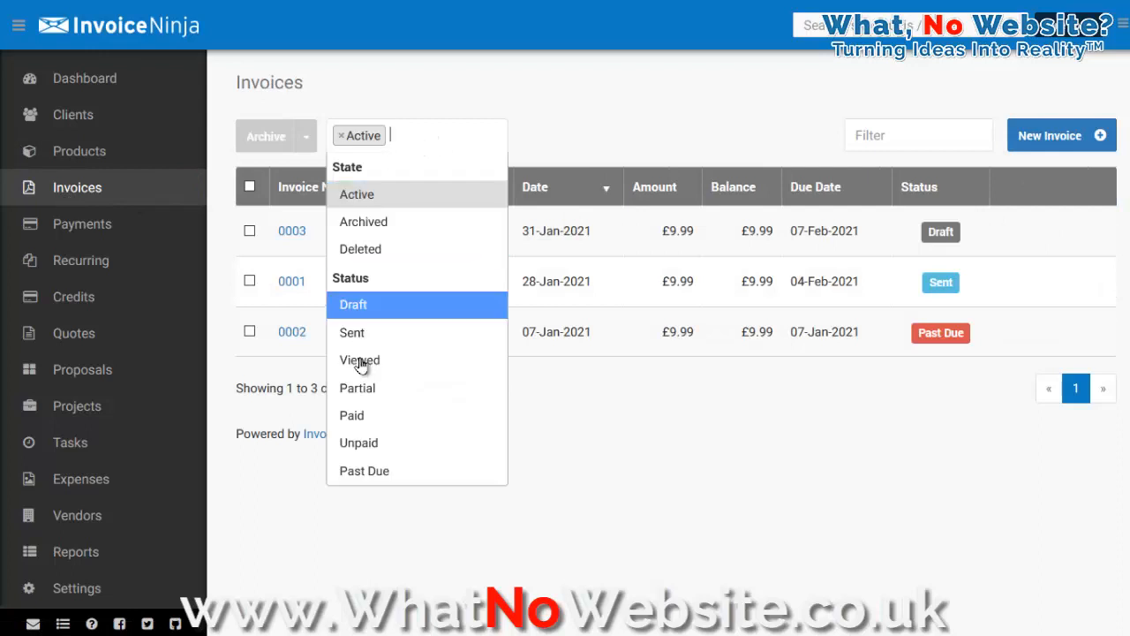
pyautogui.click(371, 451)
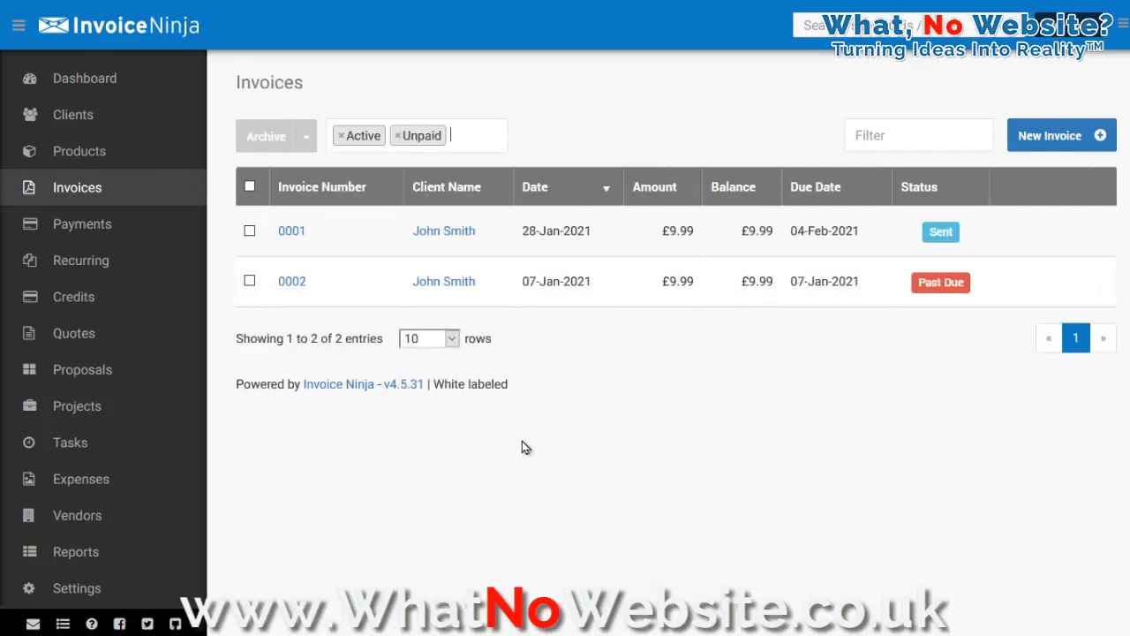
pyautogui.click(397, 136)
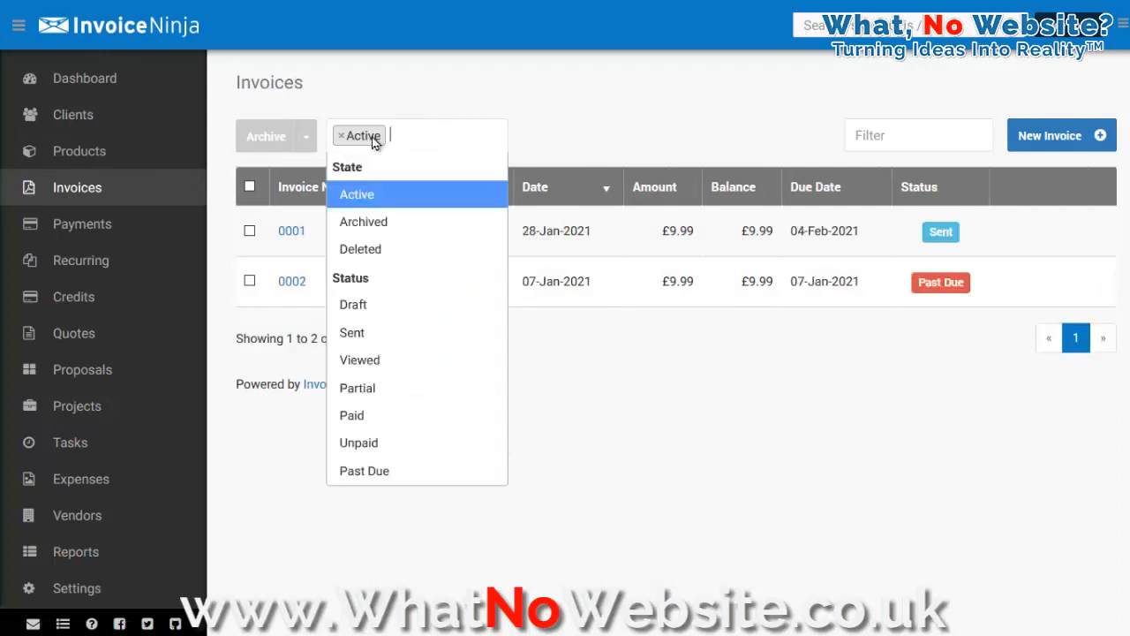
pyautogui.click(344, 137)
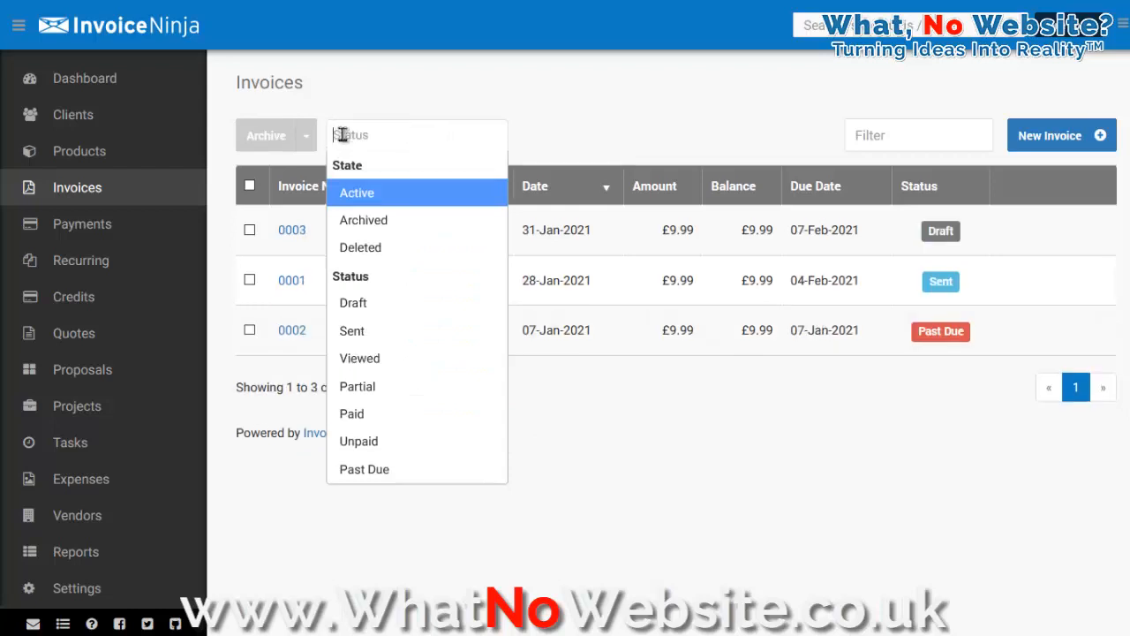
pyautogui.click(548, 126)
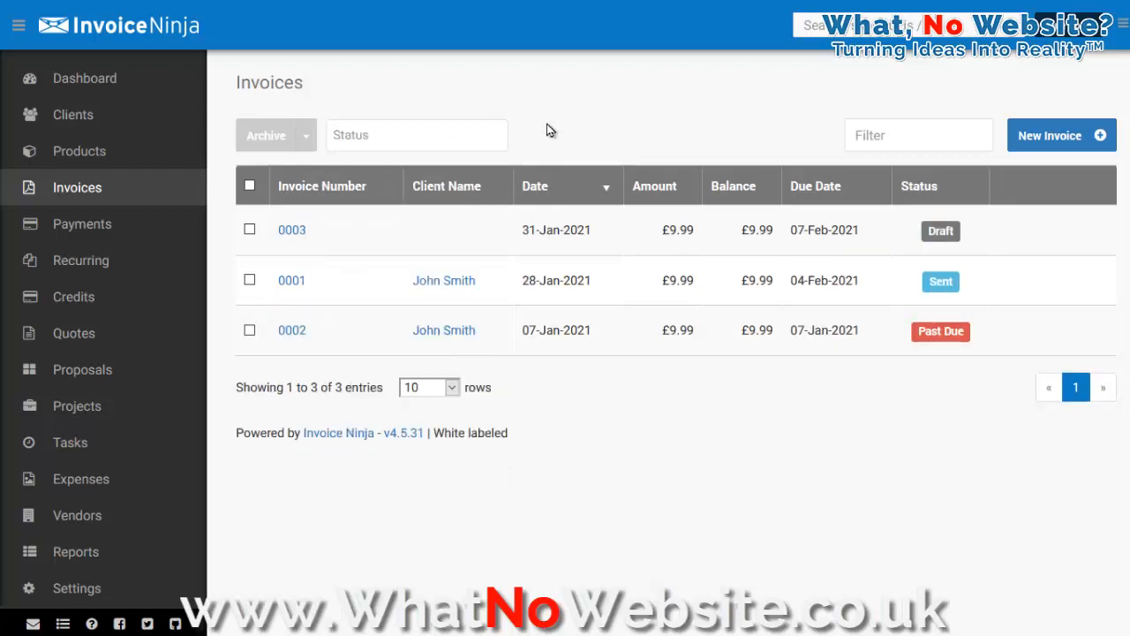
# Step: Open invoice 0002 and review its details and PDF preview
pyautogui.click(292, 330)
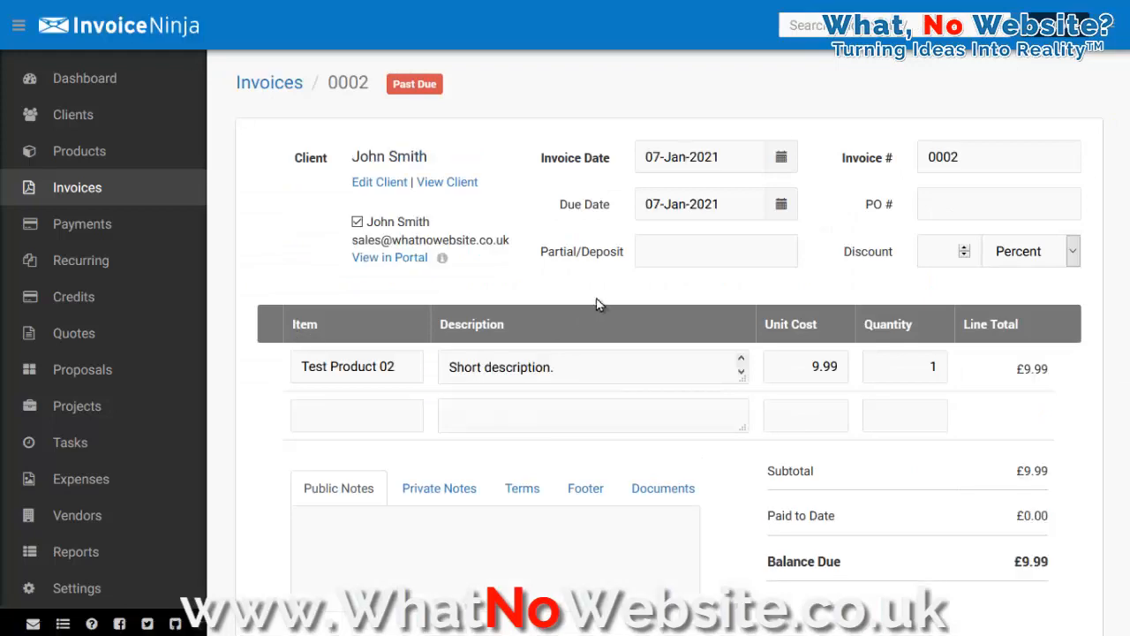
pyautogui.scroll(-6, 966, 329)
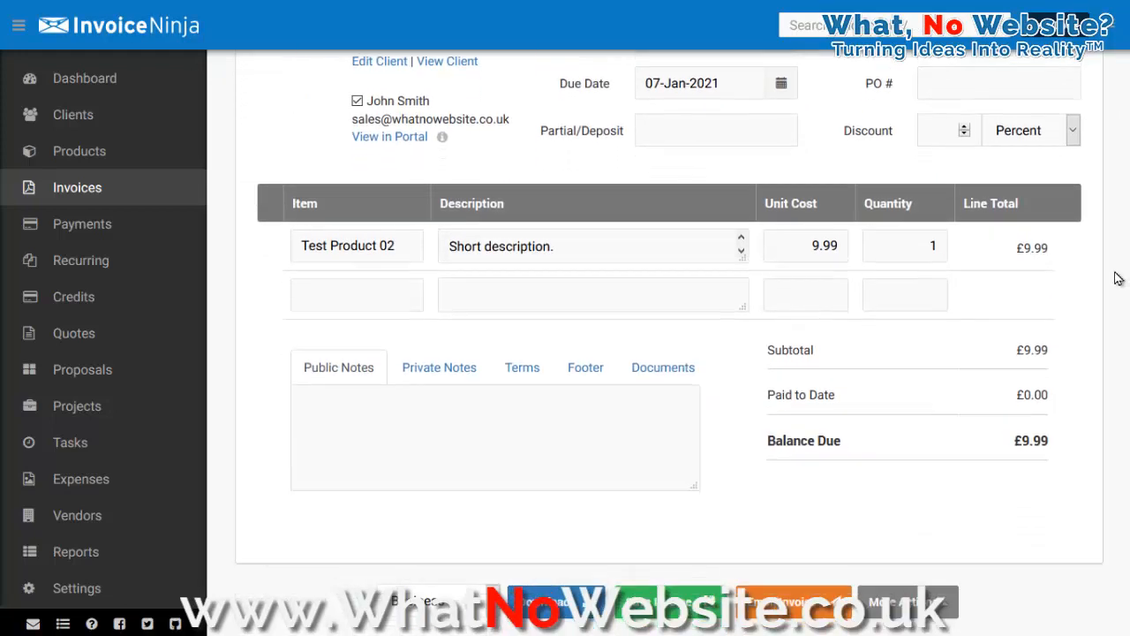
pyautogui.scroll(-3, 1117, 279)
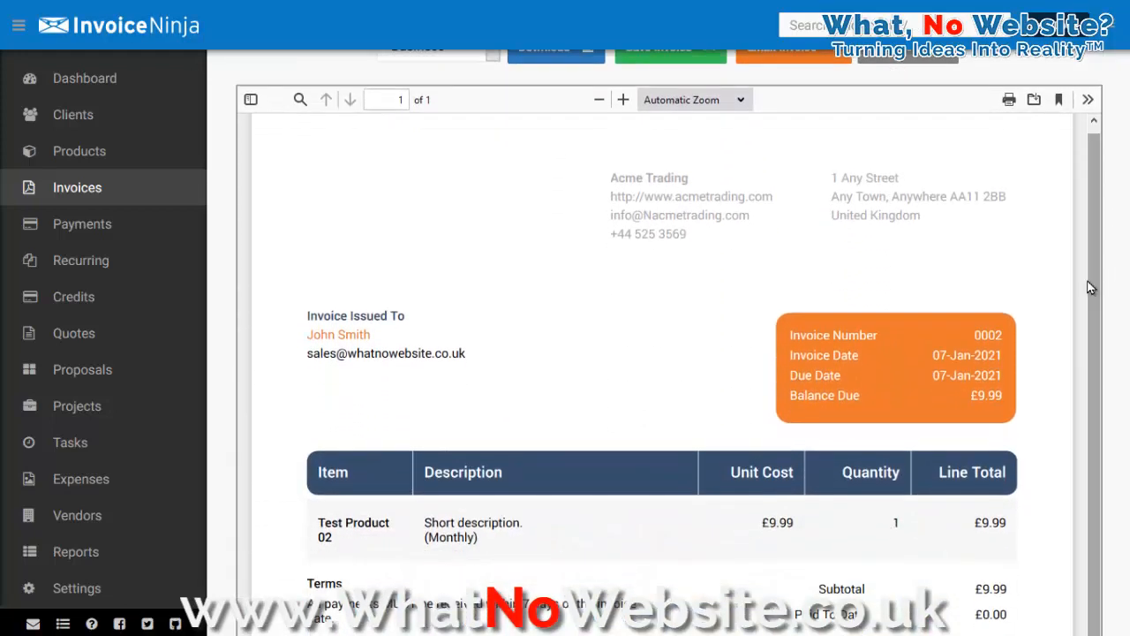
pyautogui.scroll(4, 1103, 307)
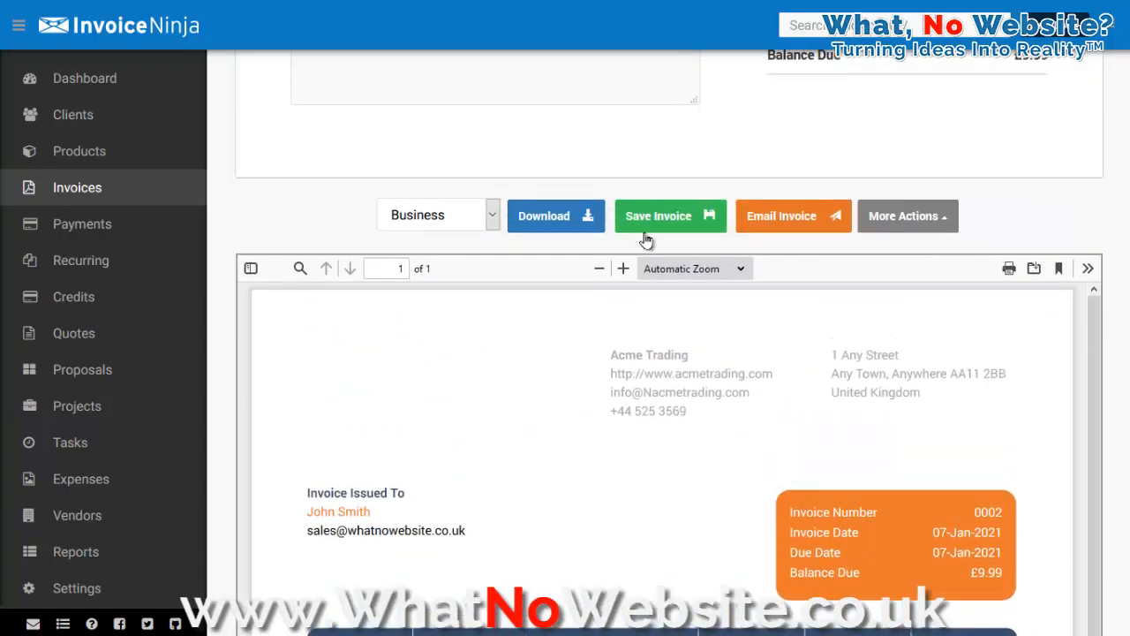
# Step: Start entering a new payment with payment type Cash for client John Smith
pyautogui.click(81, 237)
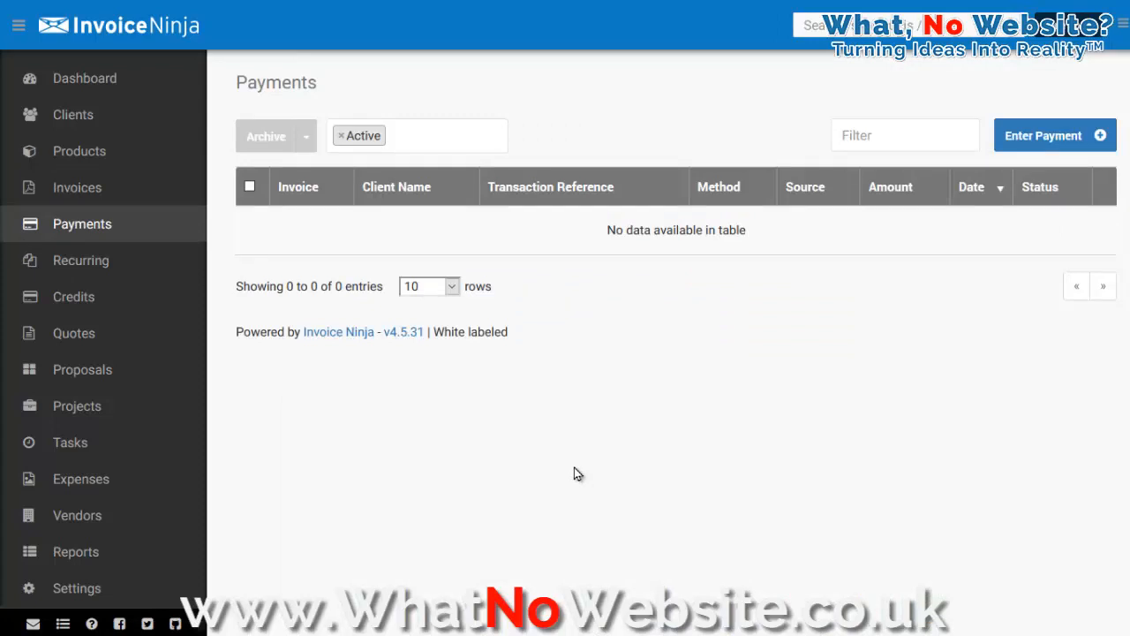
pyautogui.click(1020, 145)
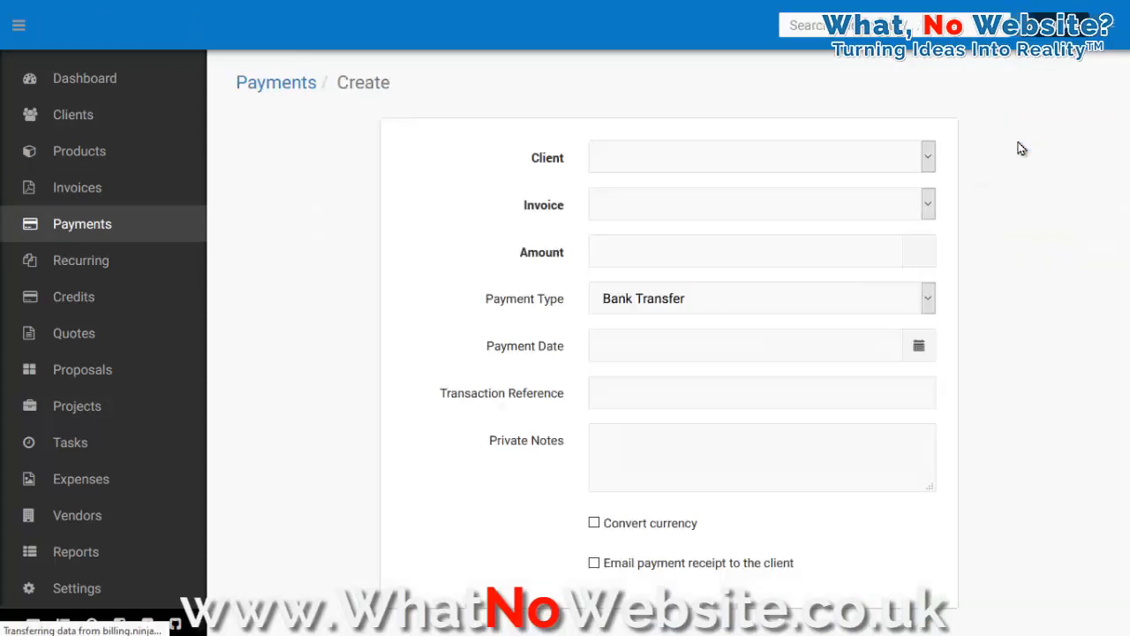
pyautogui.click(918, 309)
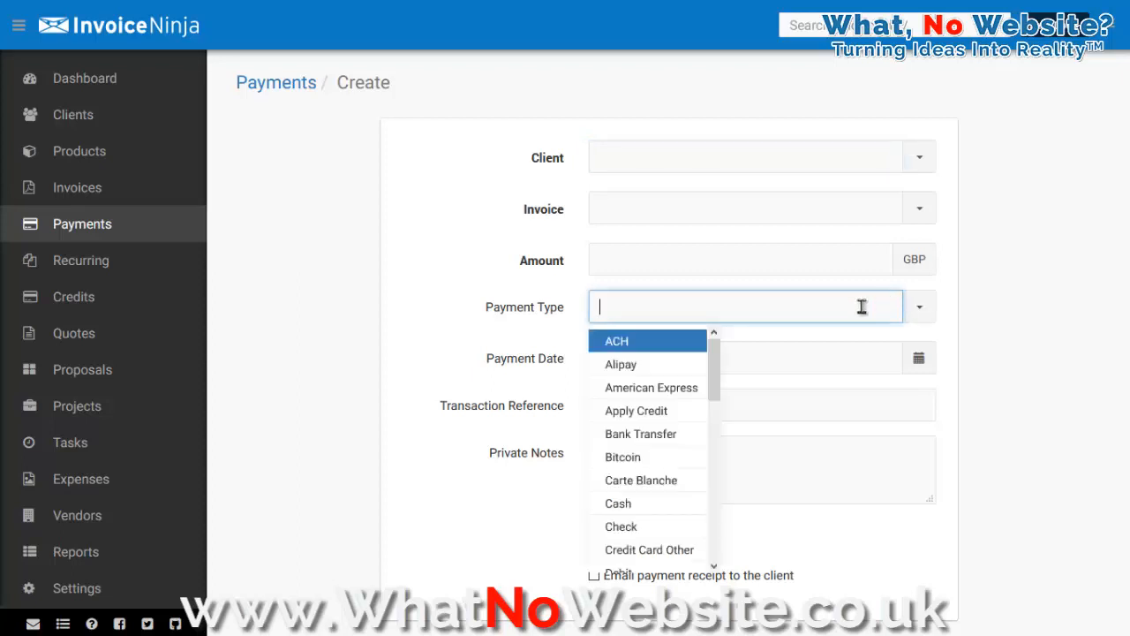
pyautogui.click(663, 500)
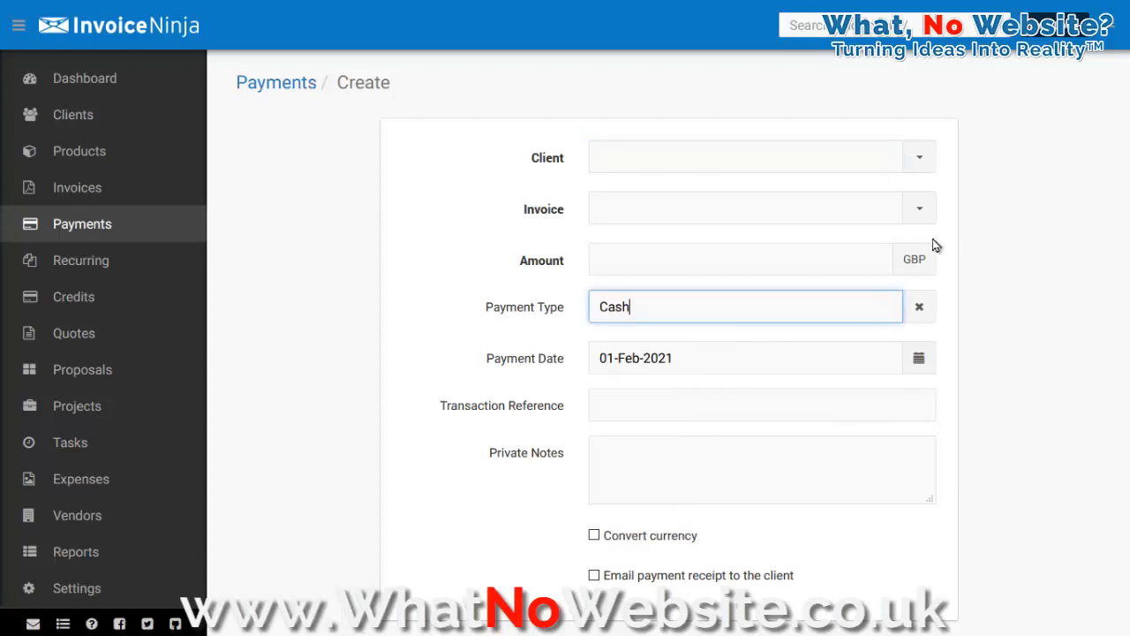
pyautogui.click(923, 160)
pyautogui.click(689, 192)
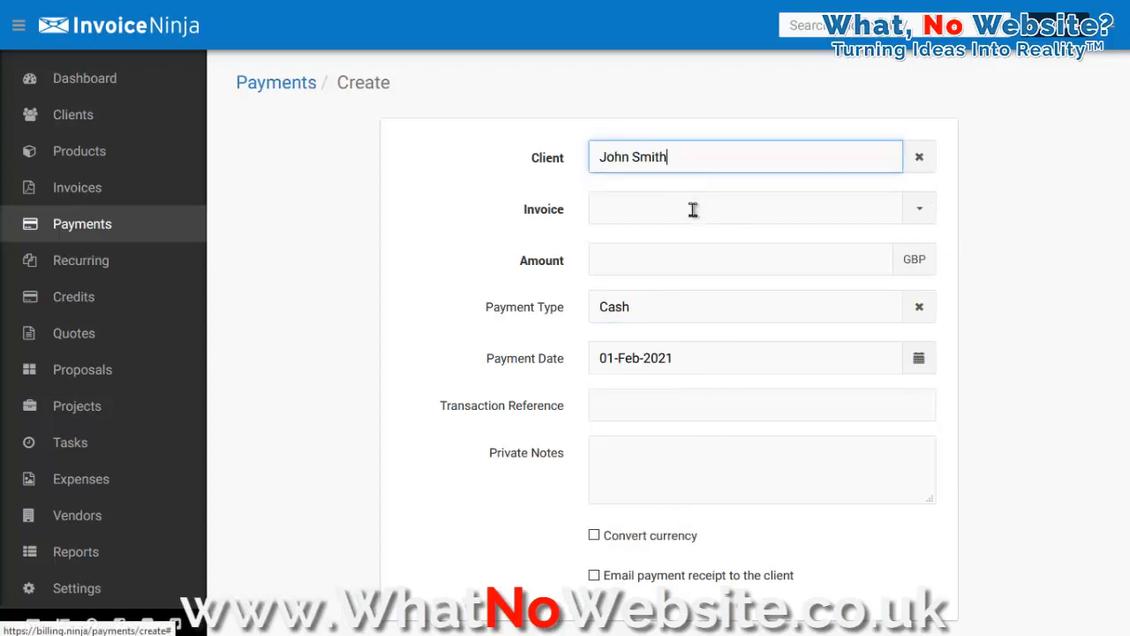
# Step: Review the client's invoices for the payment, then leave the form for Recurring Invoices without saving
pyautogui.click(923, 213)
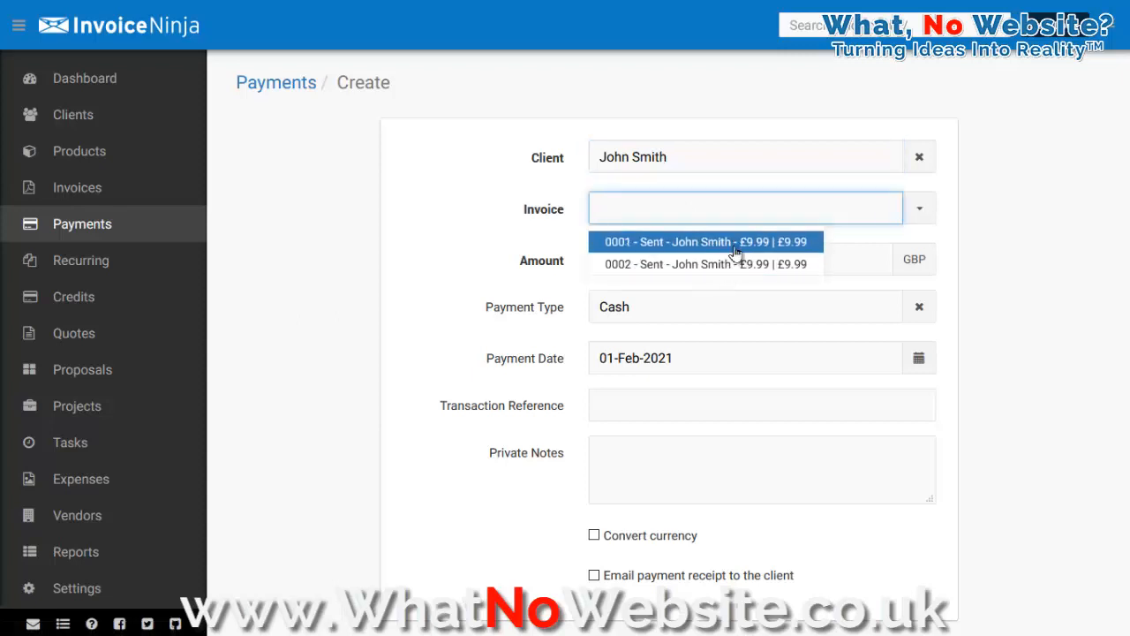
pyautogui.click(855, 263)
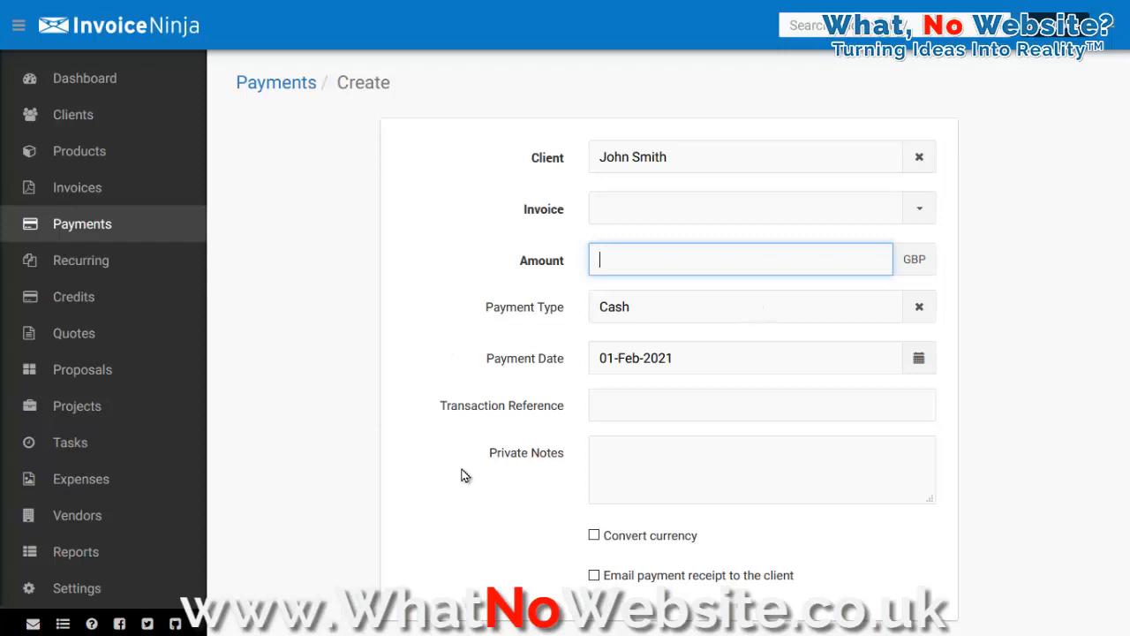
pyautogui.scroll(-2, 515, 466)
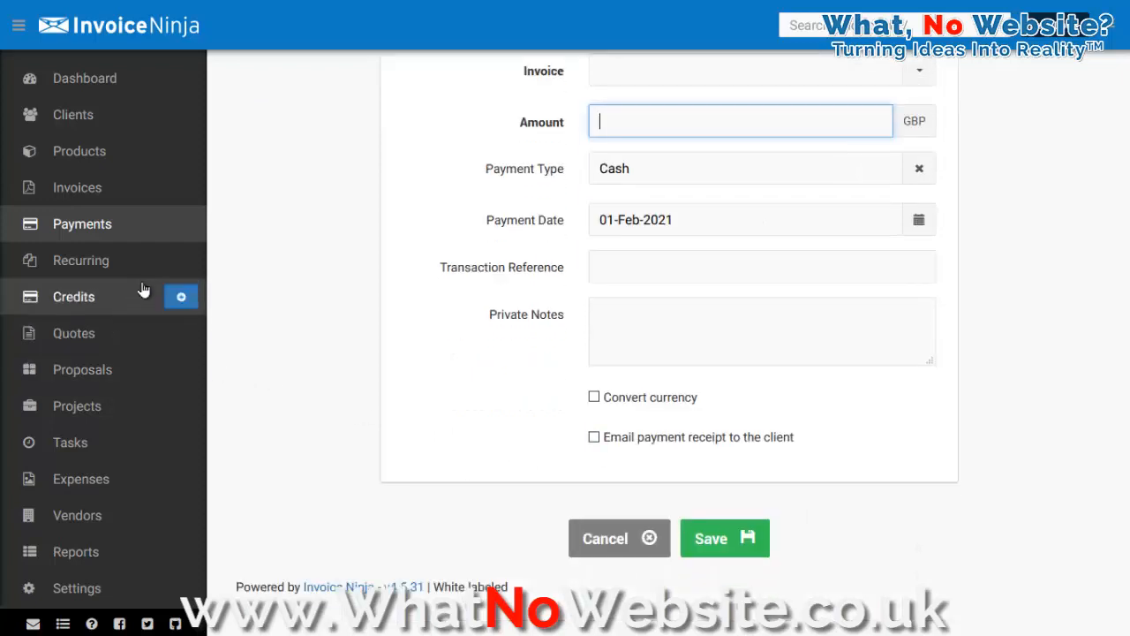
pyautogui.click(79, 261)
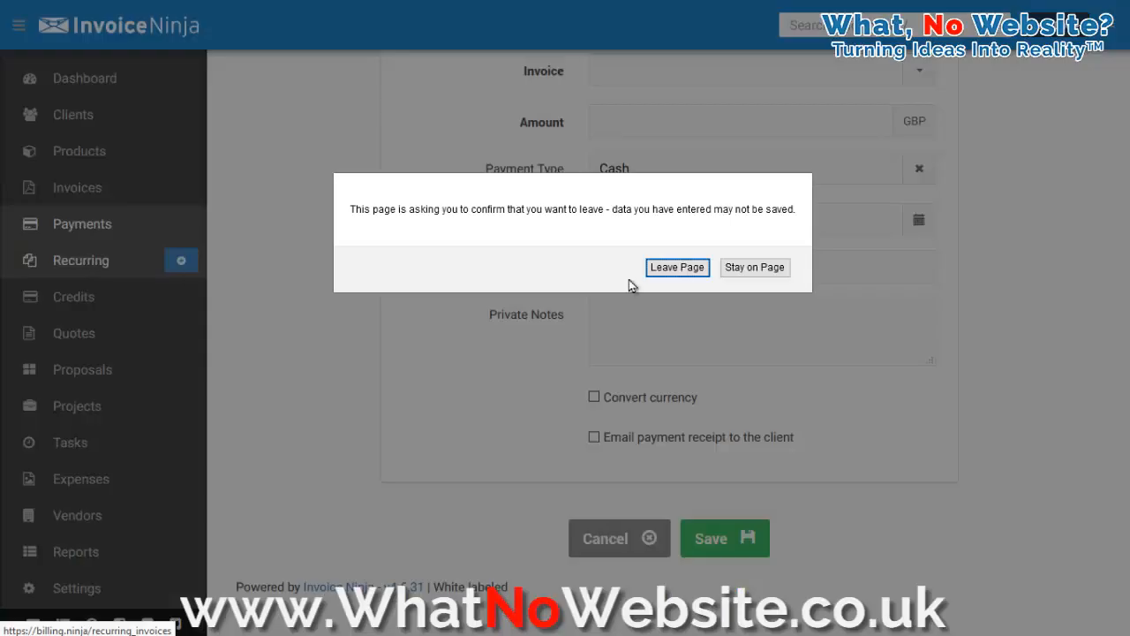
pyautogui.click(660, 271)
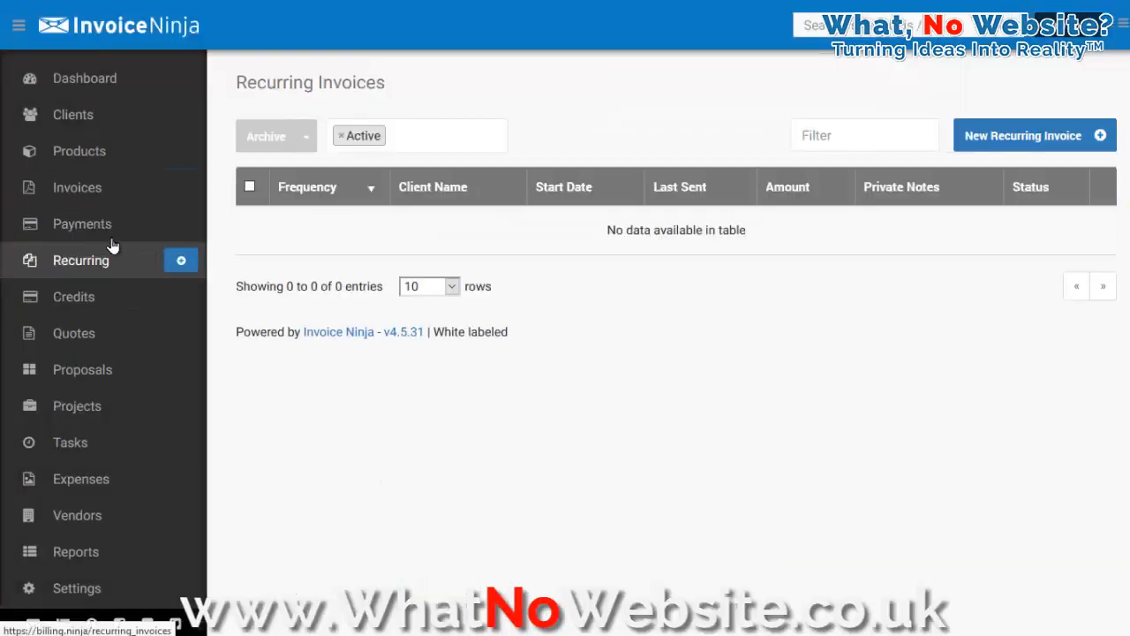
# Step: Open invoice 0001 from its actions menu in the invoice list and review its line items
pyautogui.click(97, 192)
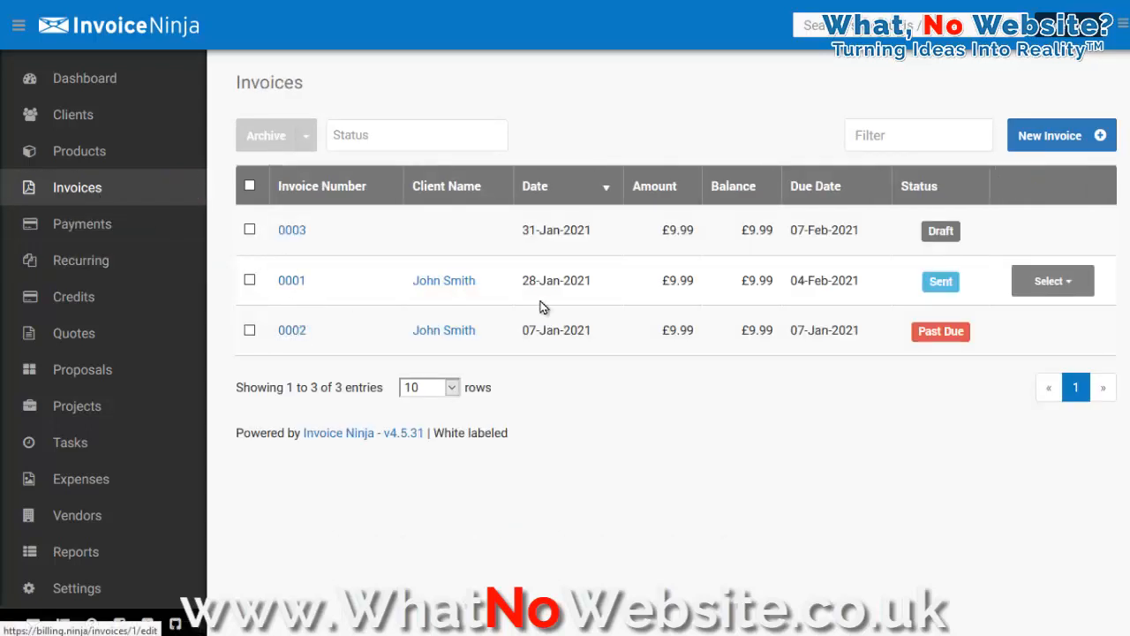
pyautogui.click(1072, 283)
pyautogui.click(1082, 318)
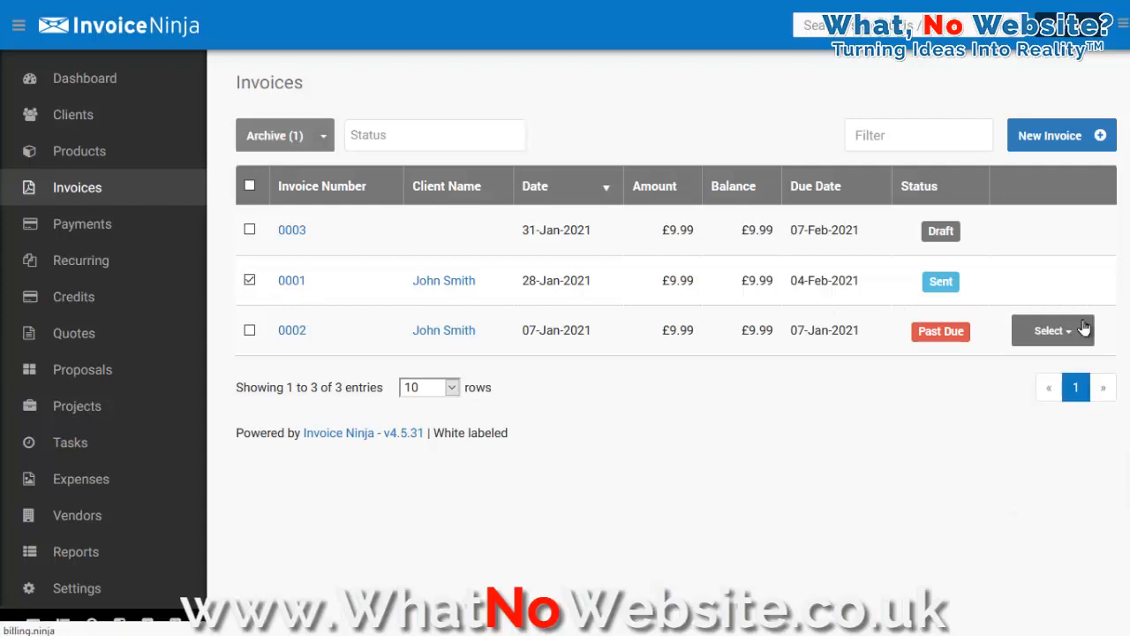
pyautogui.scroll(-3, 1079, 323)
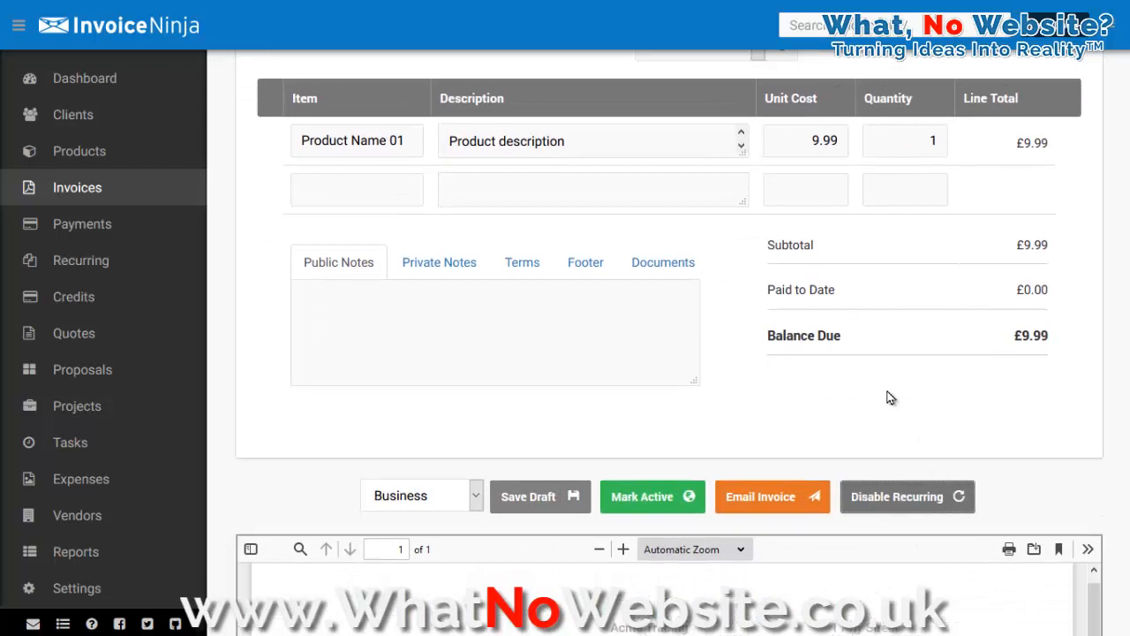
# Step: Set the cloned recurring invoice's frequency to Monthly and its Auto Bill option to Always
pyautogui.scroll(3, 889, 396)
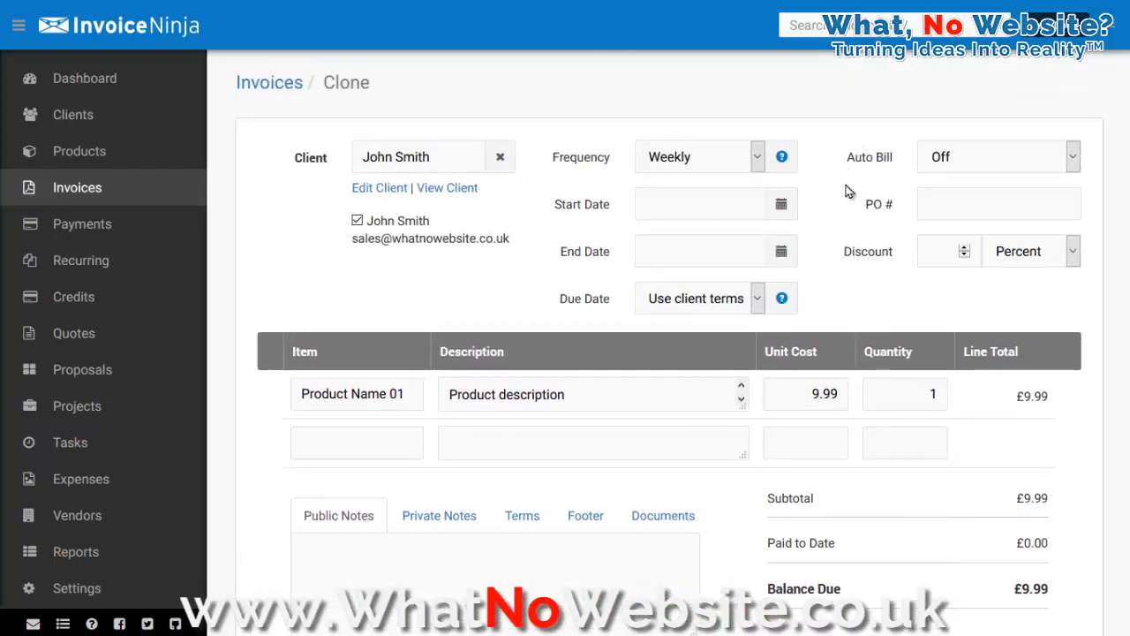
pyautogui.click(753, 157)
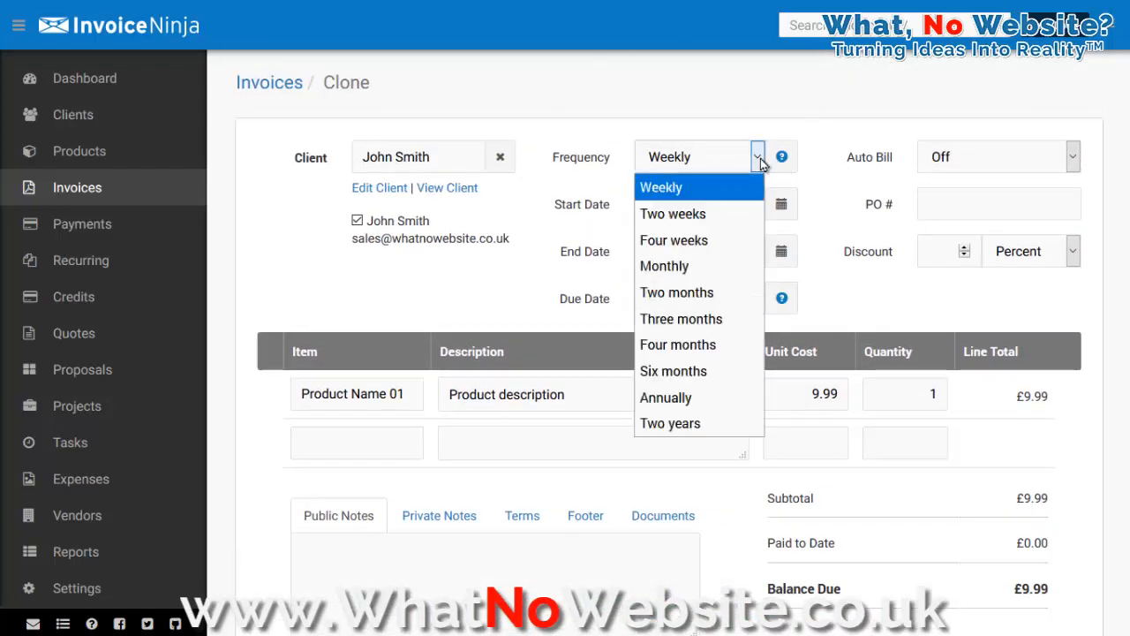
pyautogui.click(694, 266)
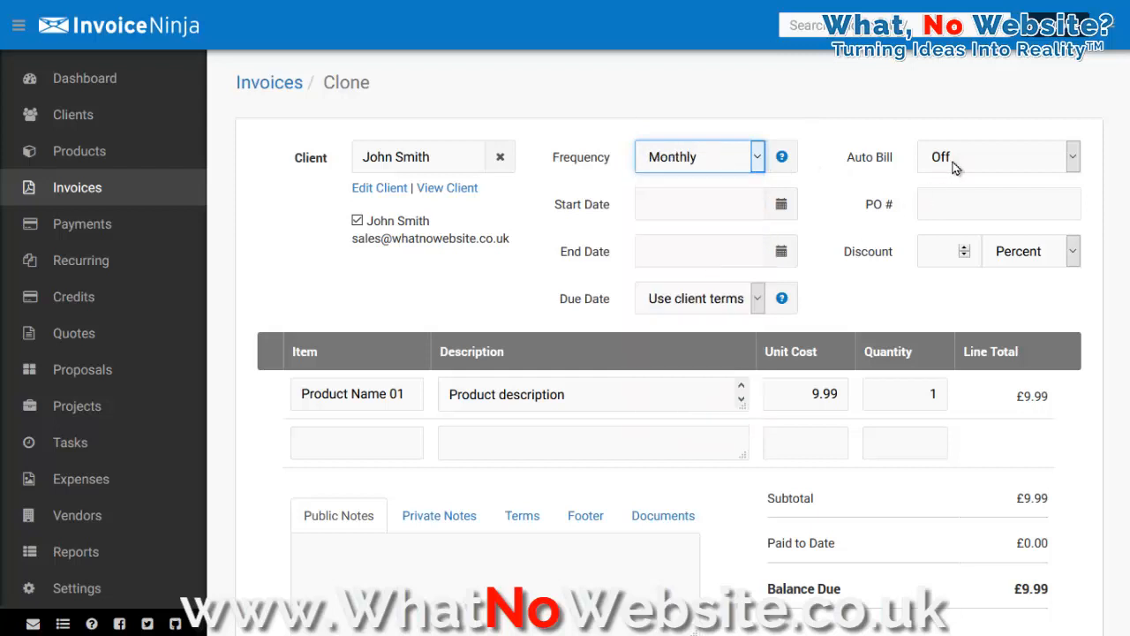
pyautogui.click(964, 156)
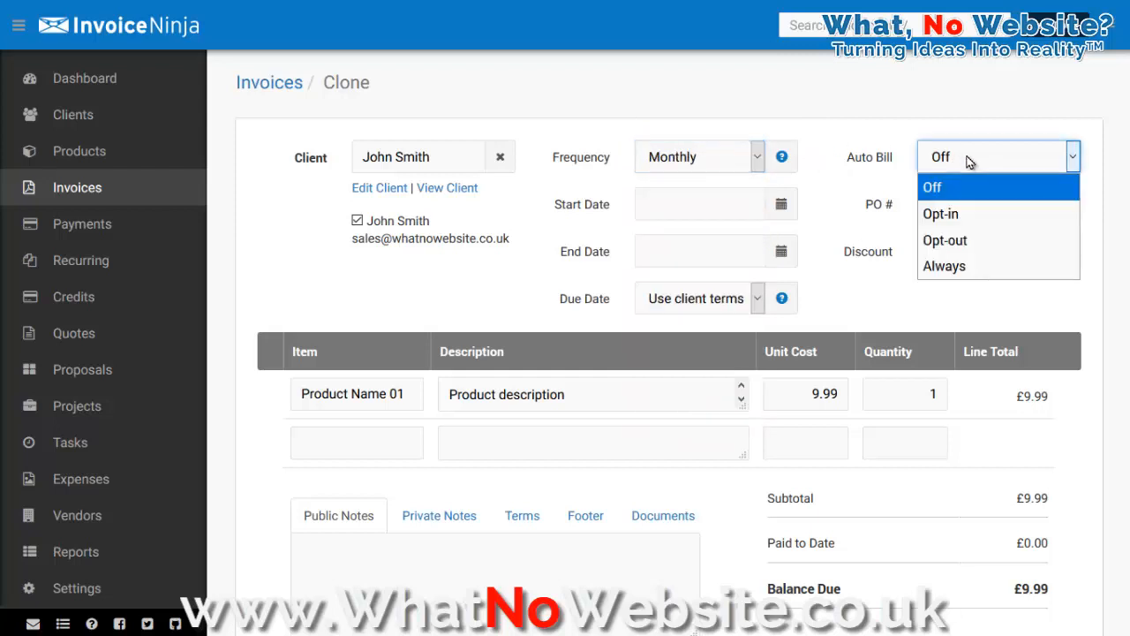
pyautogui.click(951, 265)
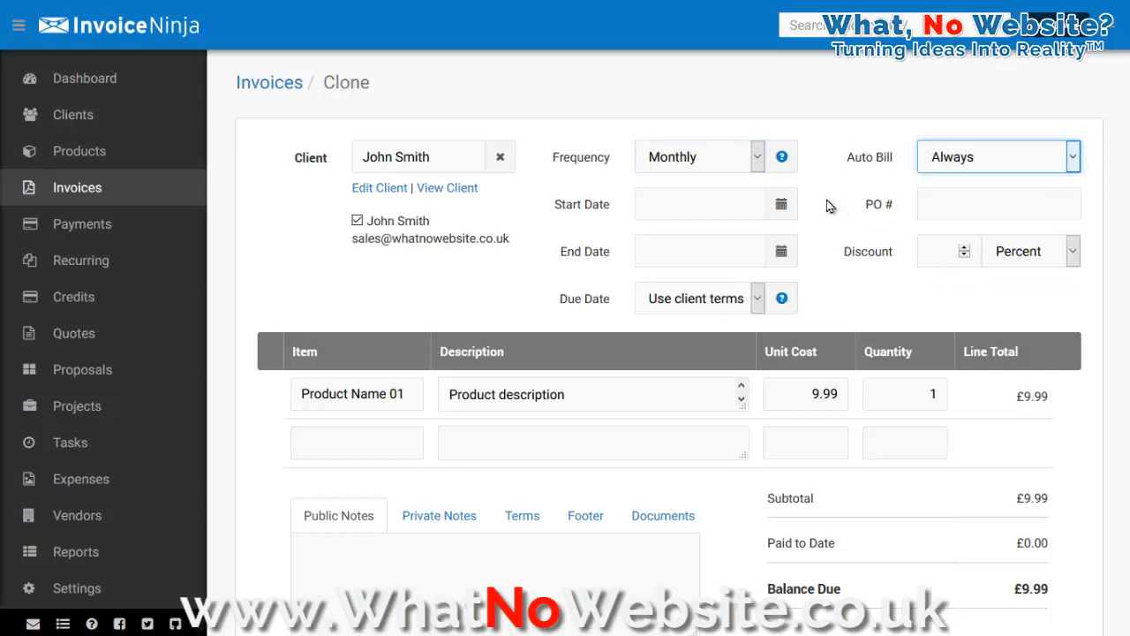
# Step: Set the recurring invoice's start date to 01-Mar-2021
pyautogui.click(782, 205)
pyautogui.click(782, 205)
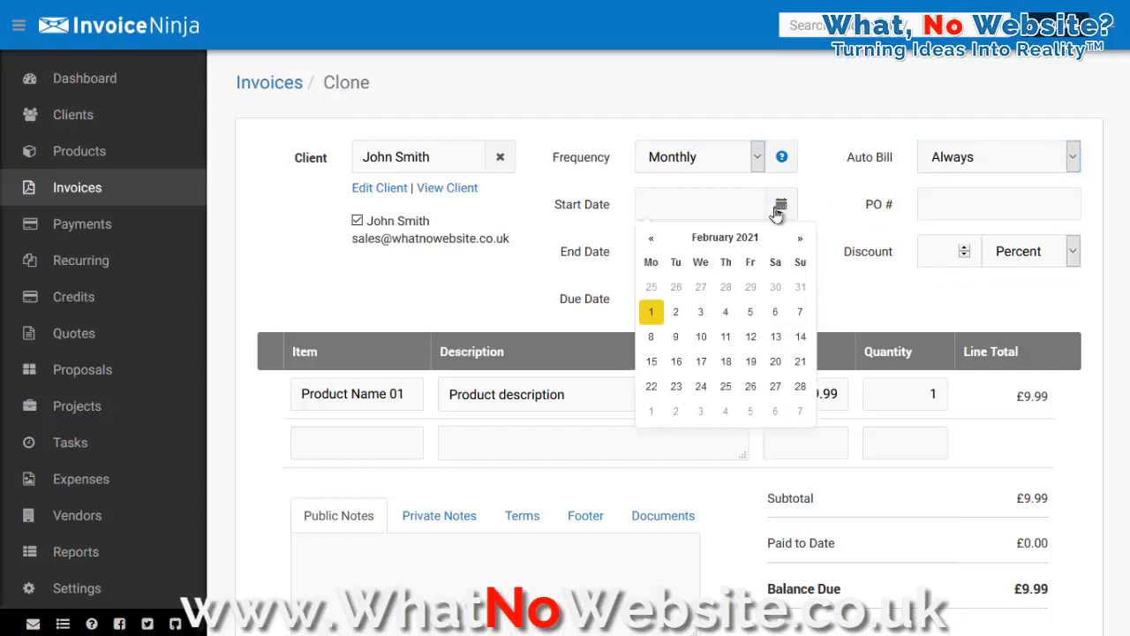
pyautogui.click(801, 240)
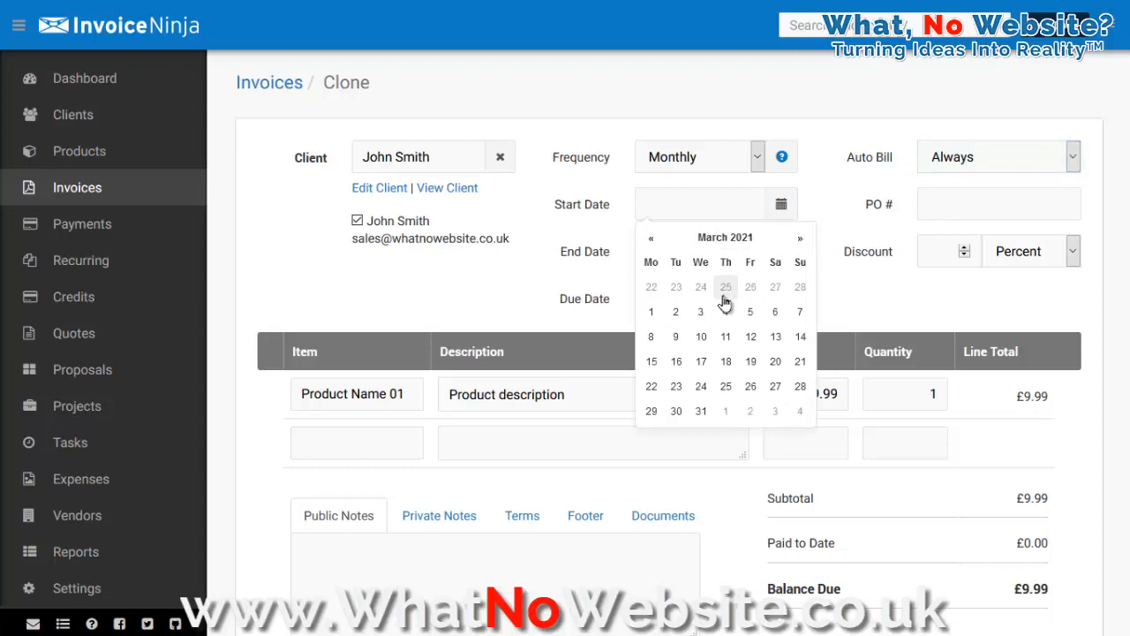
pyautogui.click(653, 313)
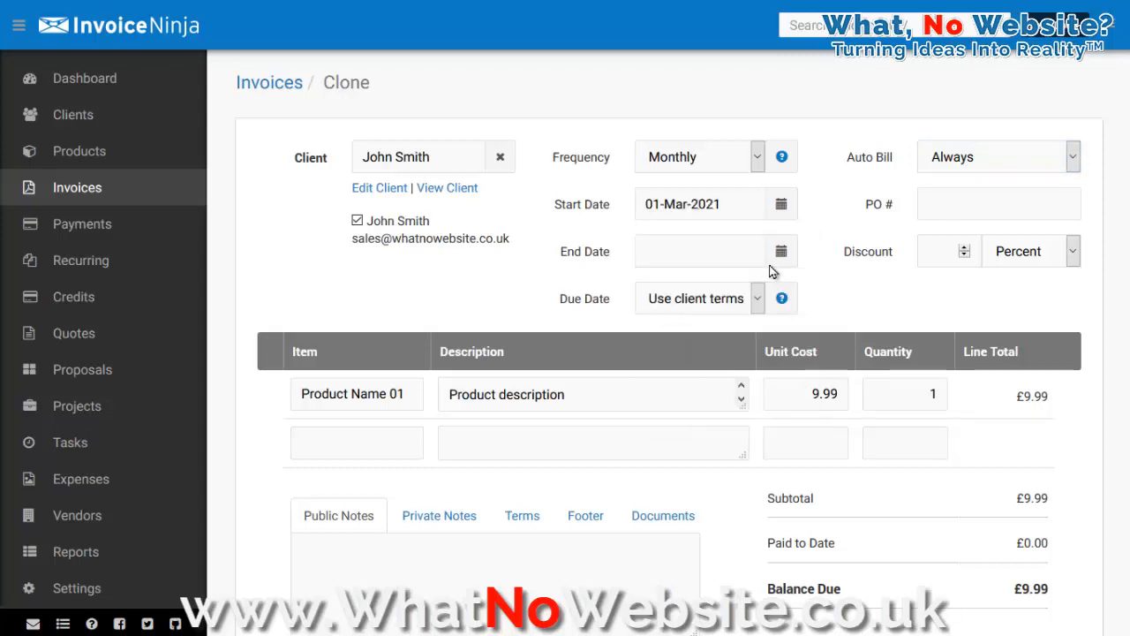
# Step: Mark the recurring invoice active and confirm emailing it
pyautogui.scroll(-3, 828, 247)
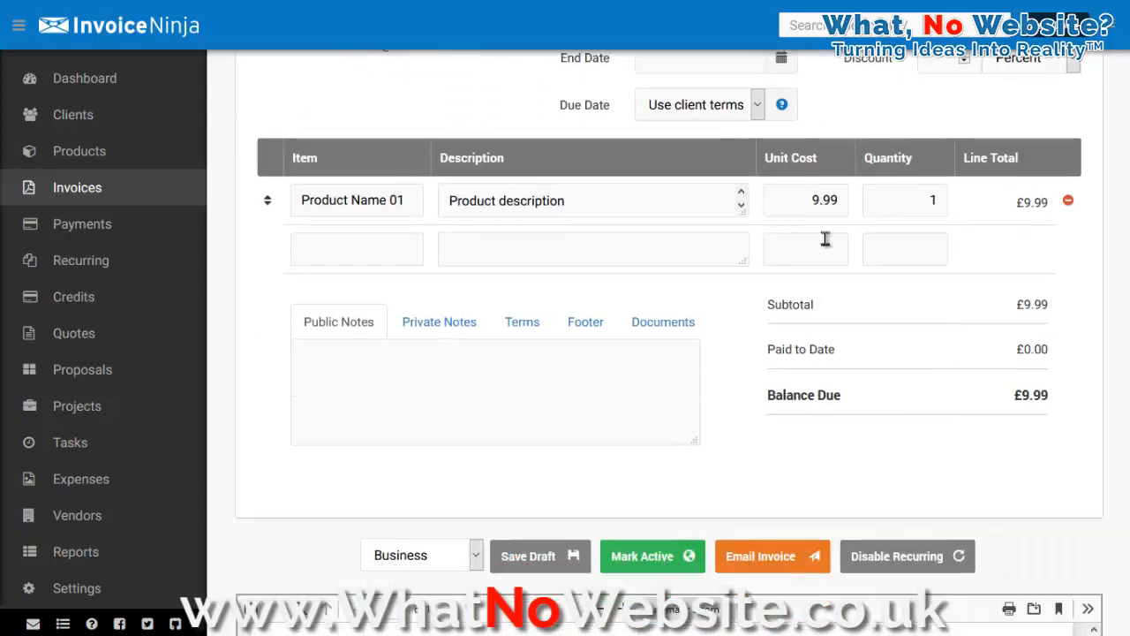
pyautogui.click(663, 497)
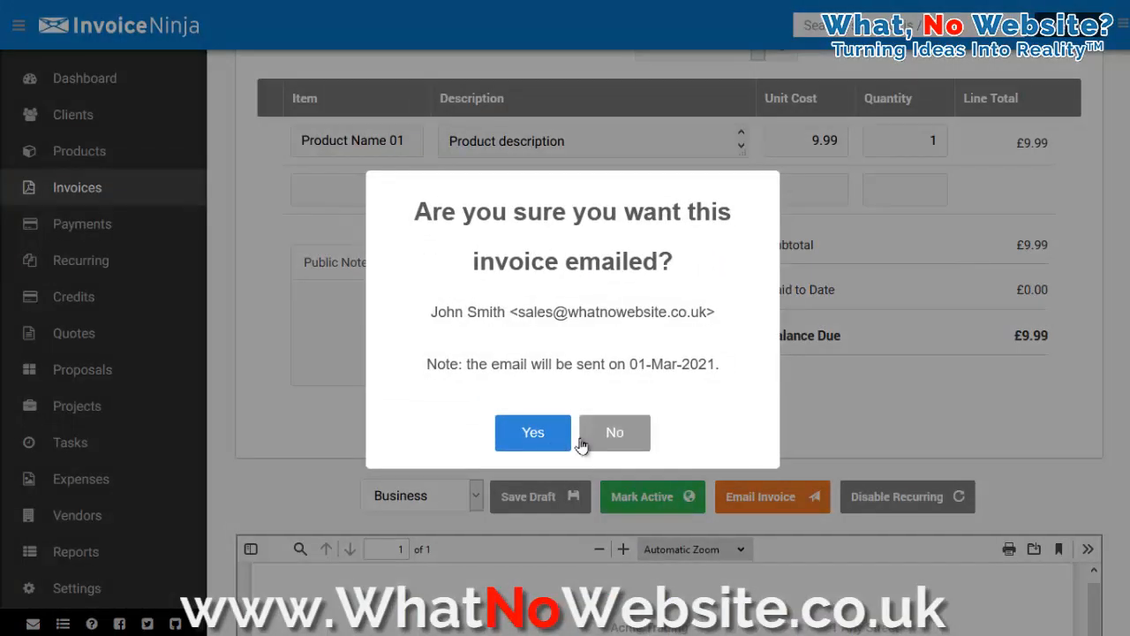
pyautogui.click(531, 435)
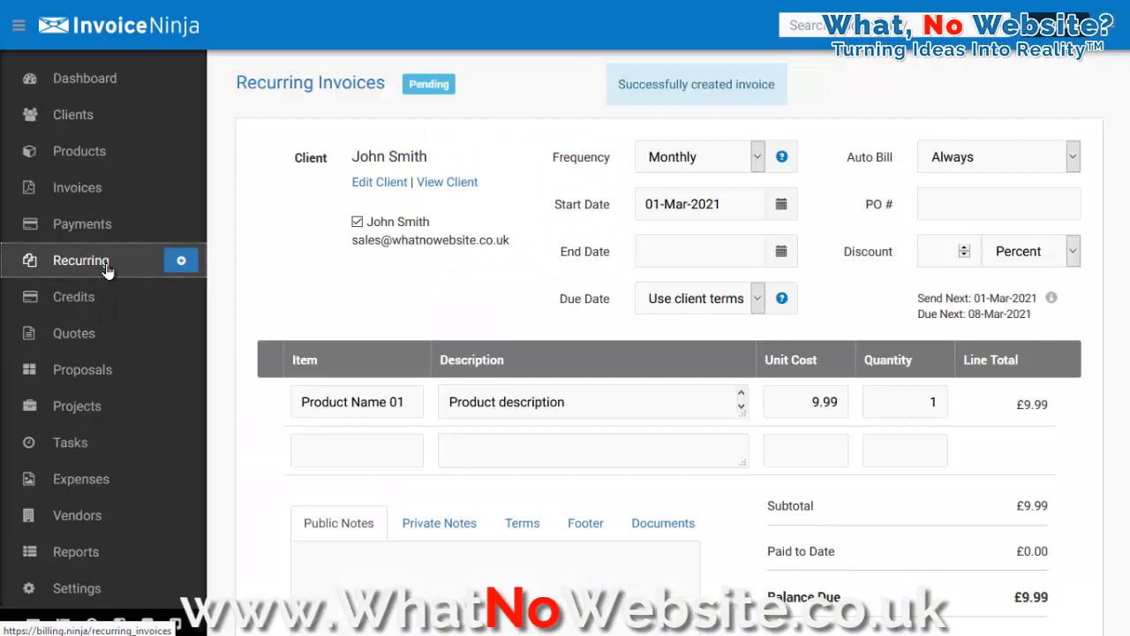
# Step: Review the Recurring Invoices list and then the Invoices list
pyautogui.click(105, 266)
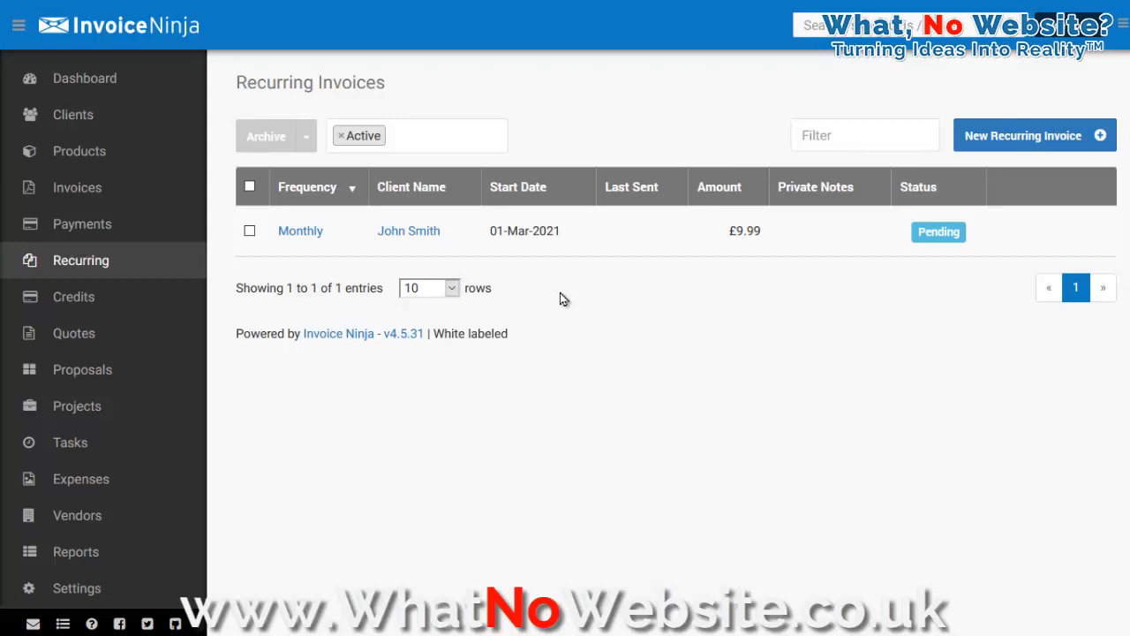
pyautogui.click(99, 200)
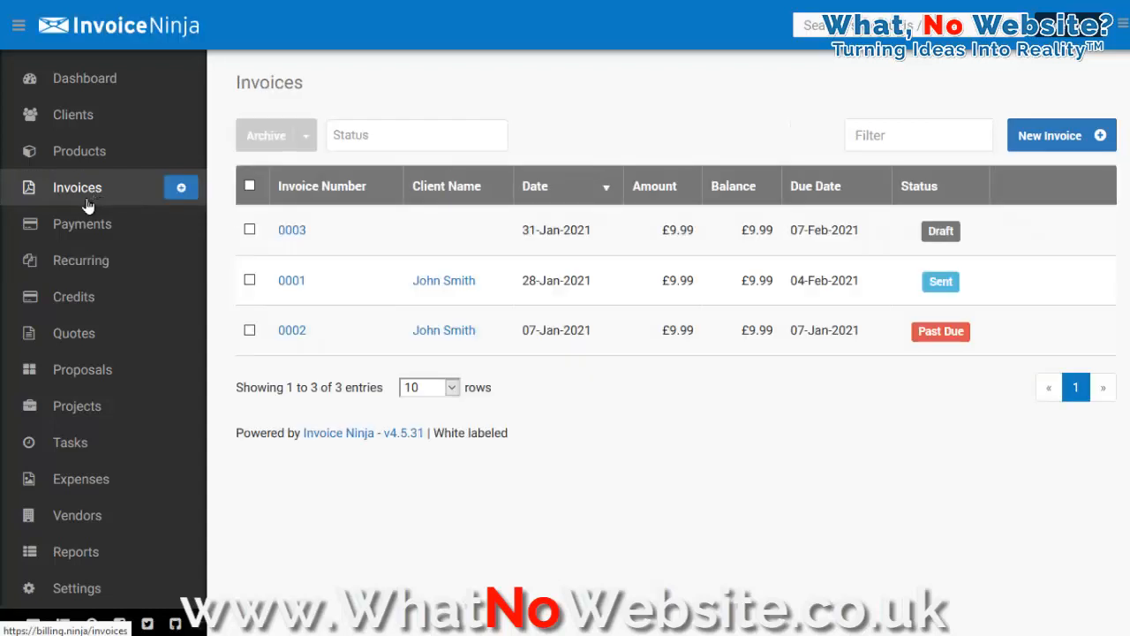
pyautogui.moveTo(872, 350)
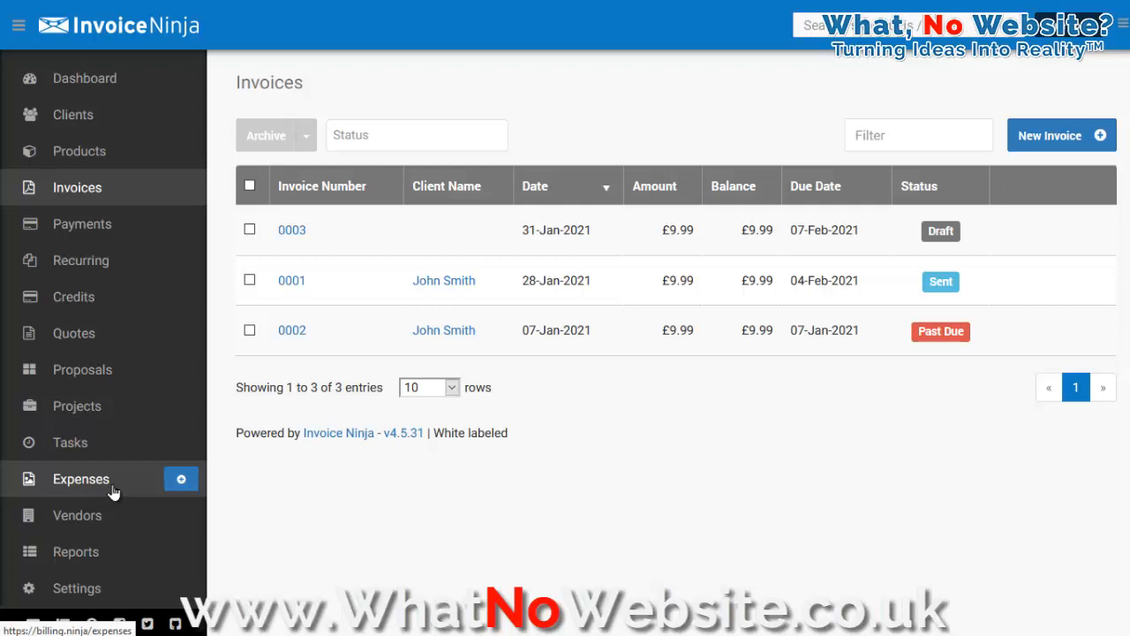
# Step: Open the Reports page, then review the user details and email notification settings
pyautogui.click(87, 562)
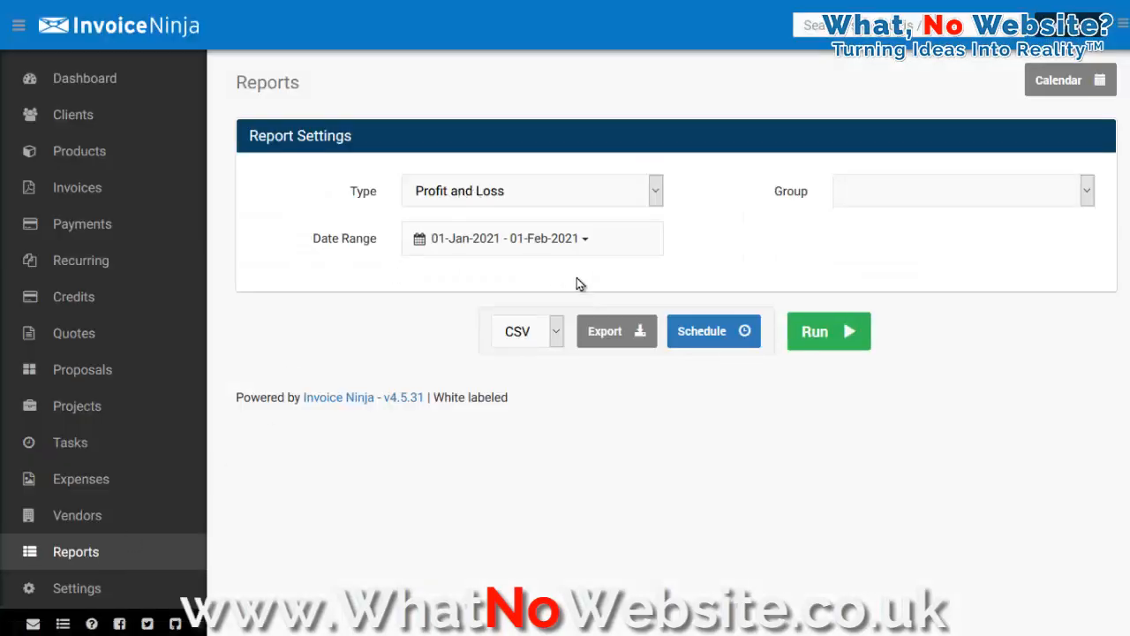
pyautogui.click(94, 593)
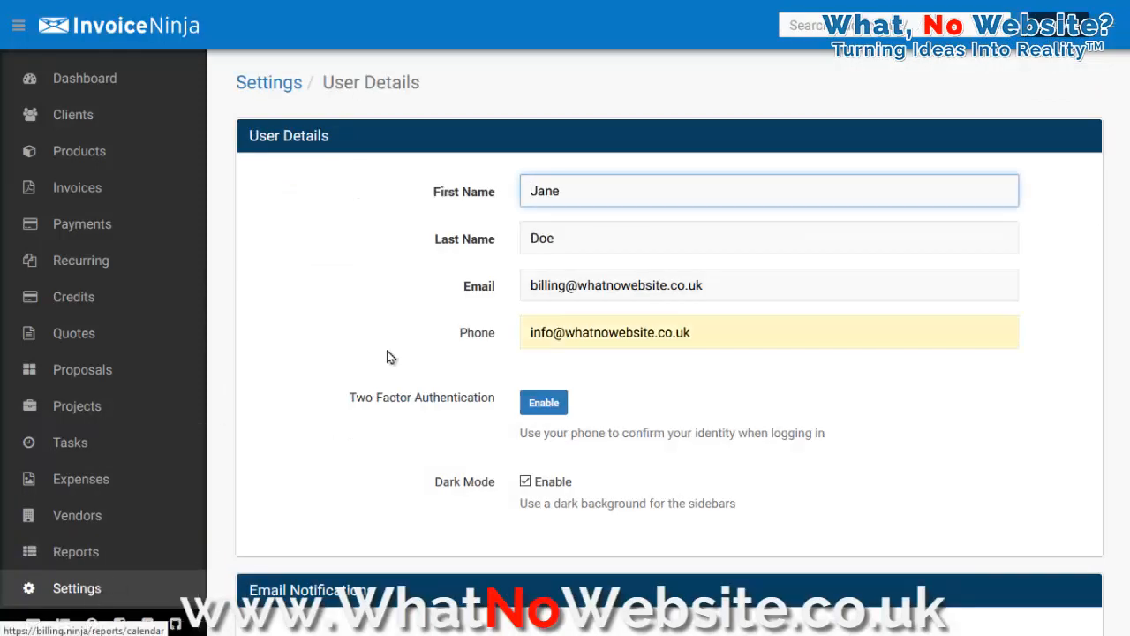
pyautogui.scroll(-4, 353, 273)
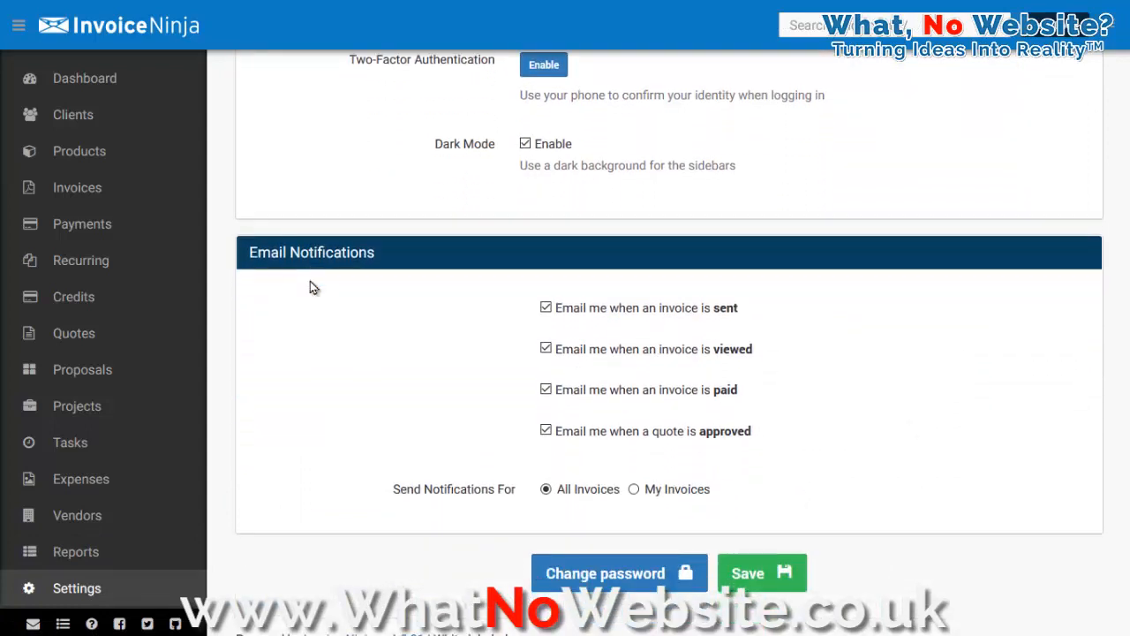
pyautogui.scroll(-1, 310, 287)
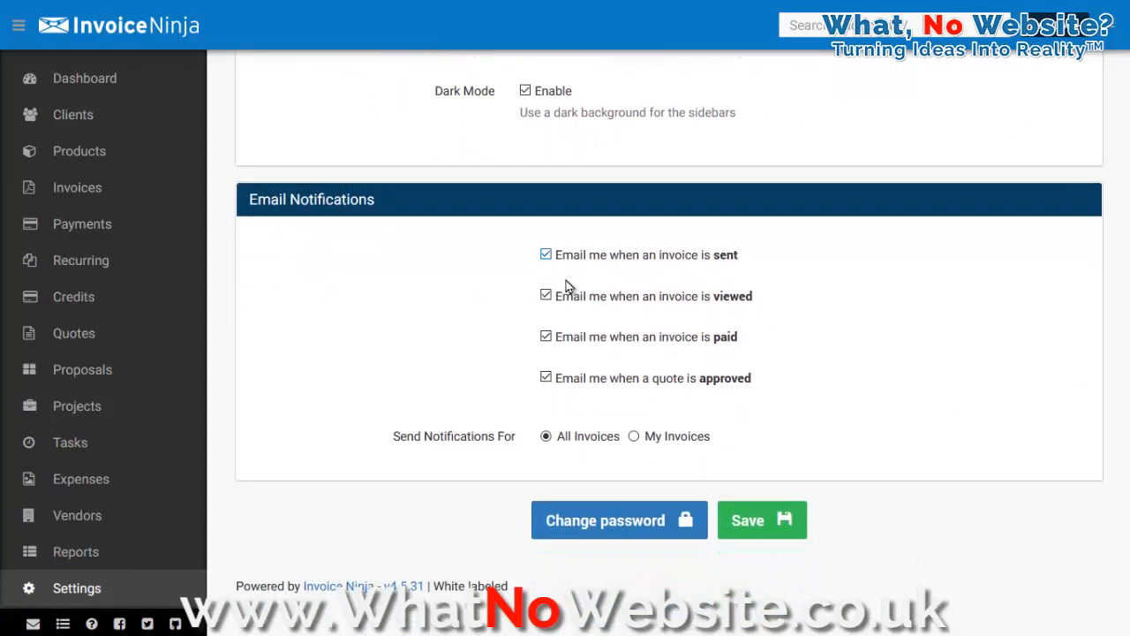